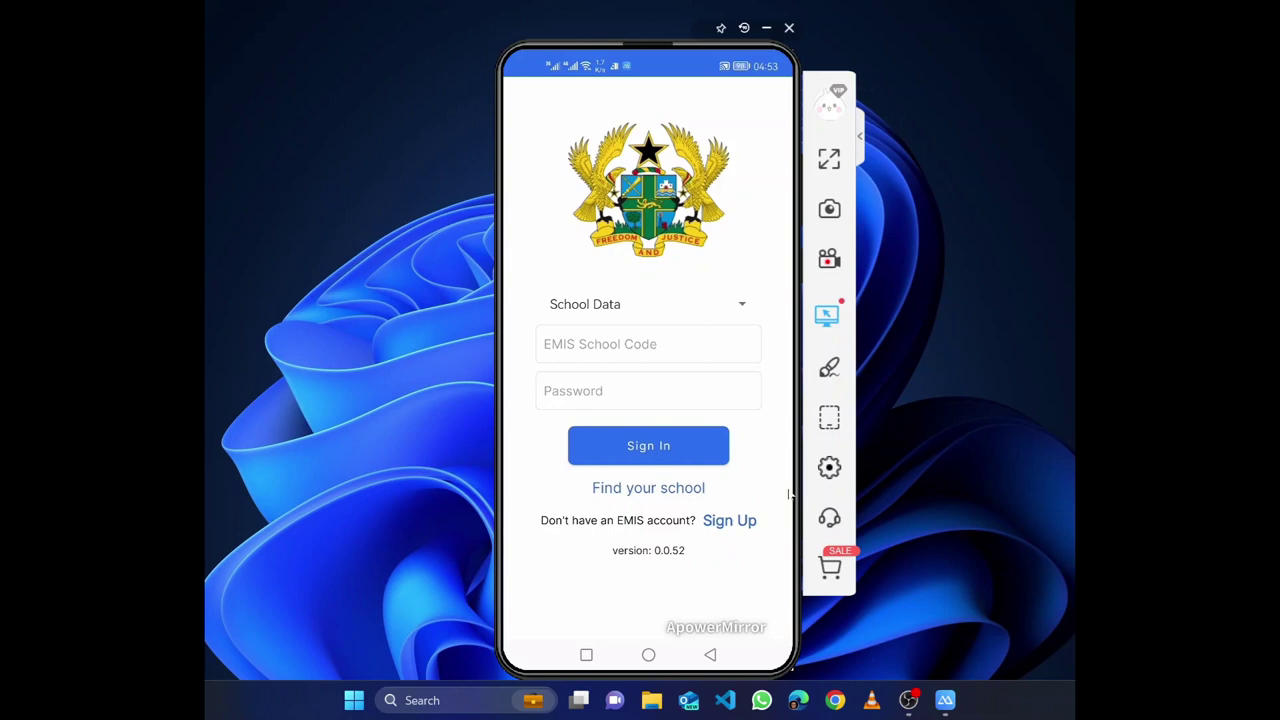
Open the sign-up form for a new EMIS account
{"action": "left_click", "coordinate": [738, 521]}
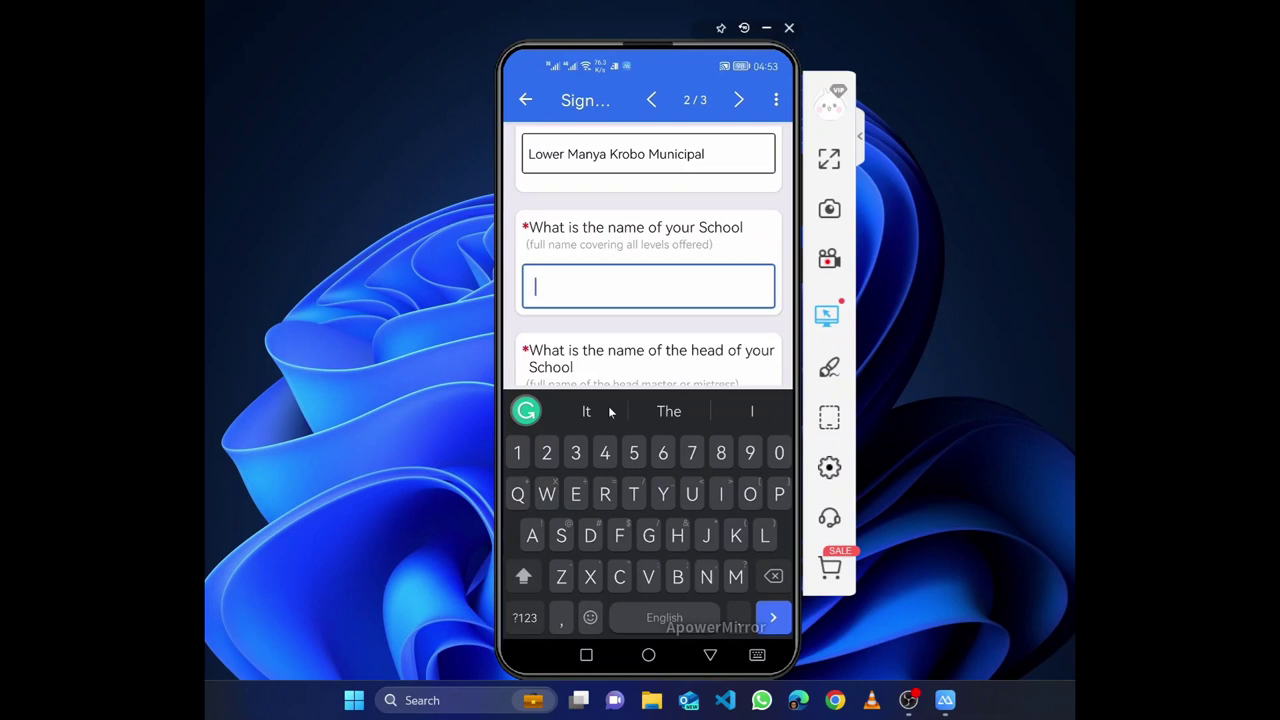
{"action": "type", "text": "A"}
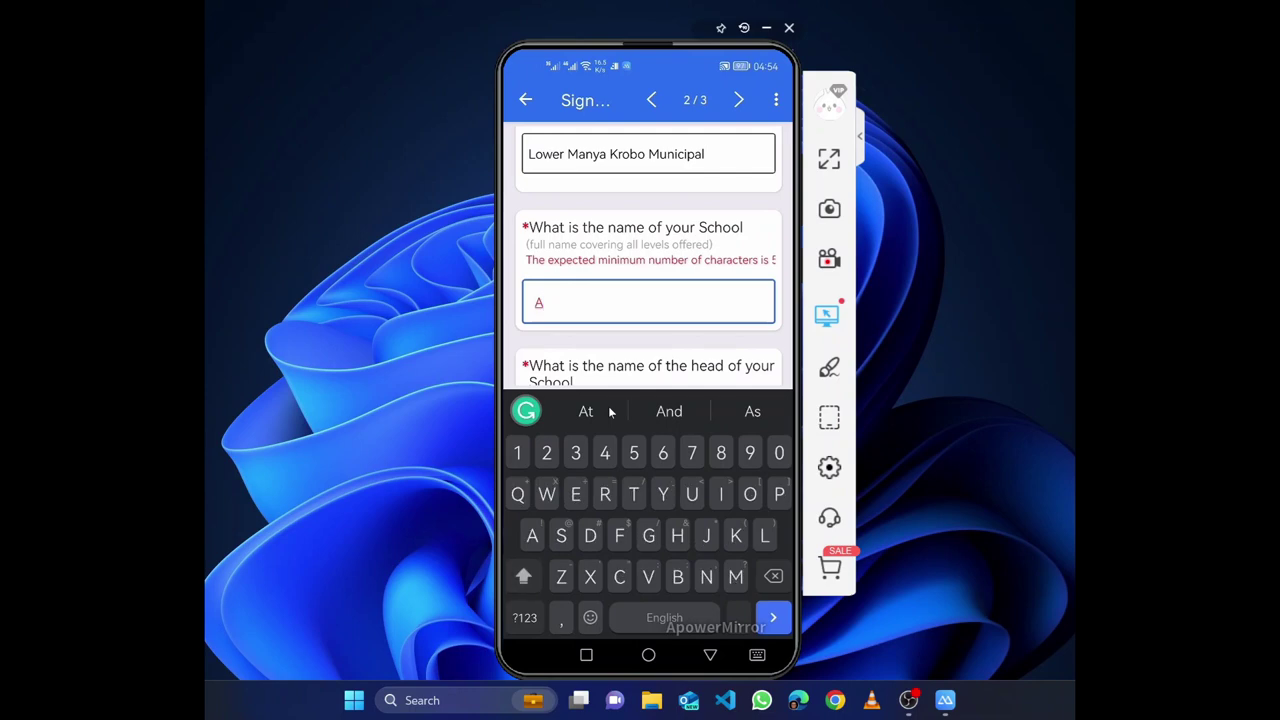
{"action": "key", "text": "BackSpace"}
{"action": "type", "text": "G"}
{"action": "key", "text": "BackSpace"}
{"action": "scroll", "coordinate": [609, 412], "scroll_direction": "down", "scroll_amount": 2}
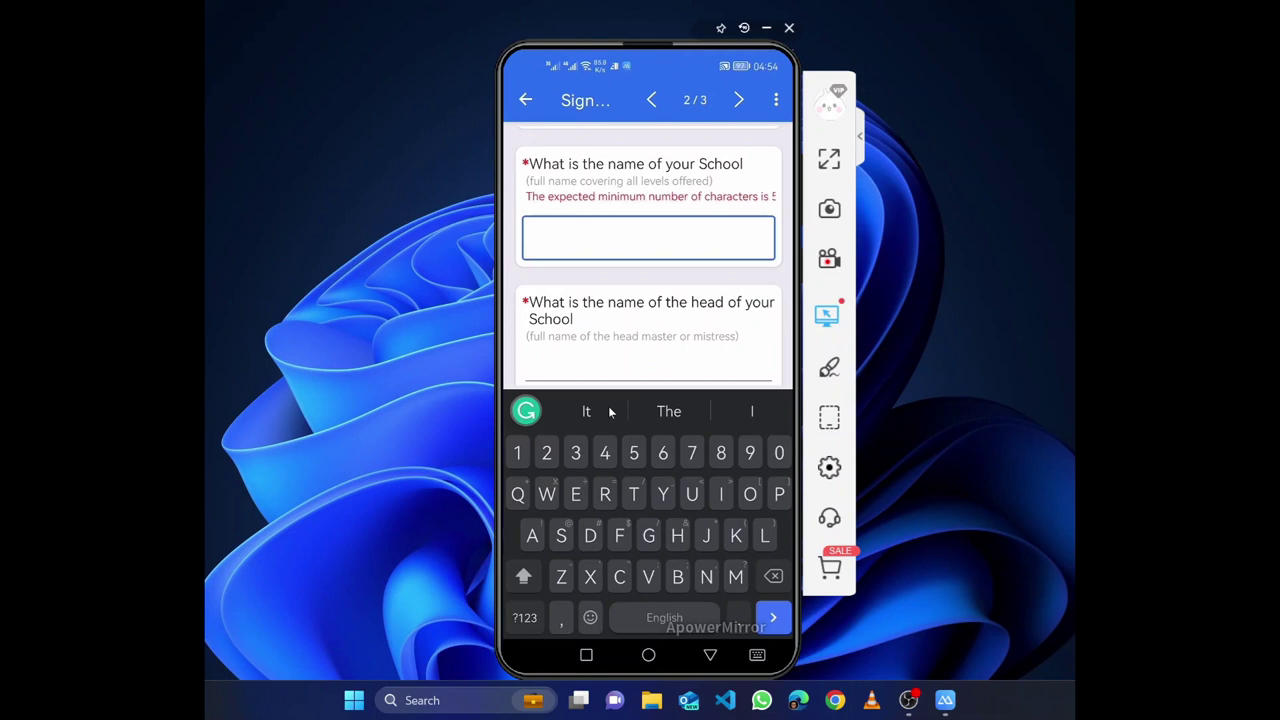
{"action": "type", "text": "AHO"}
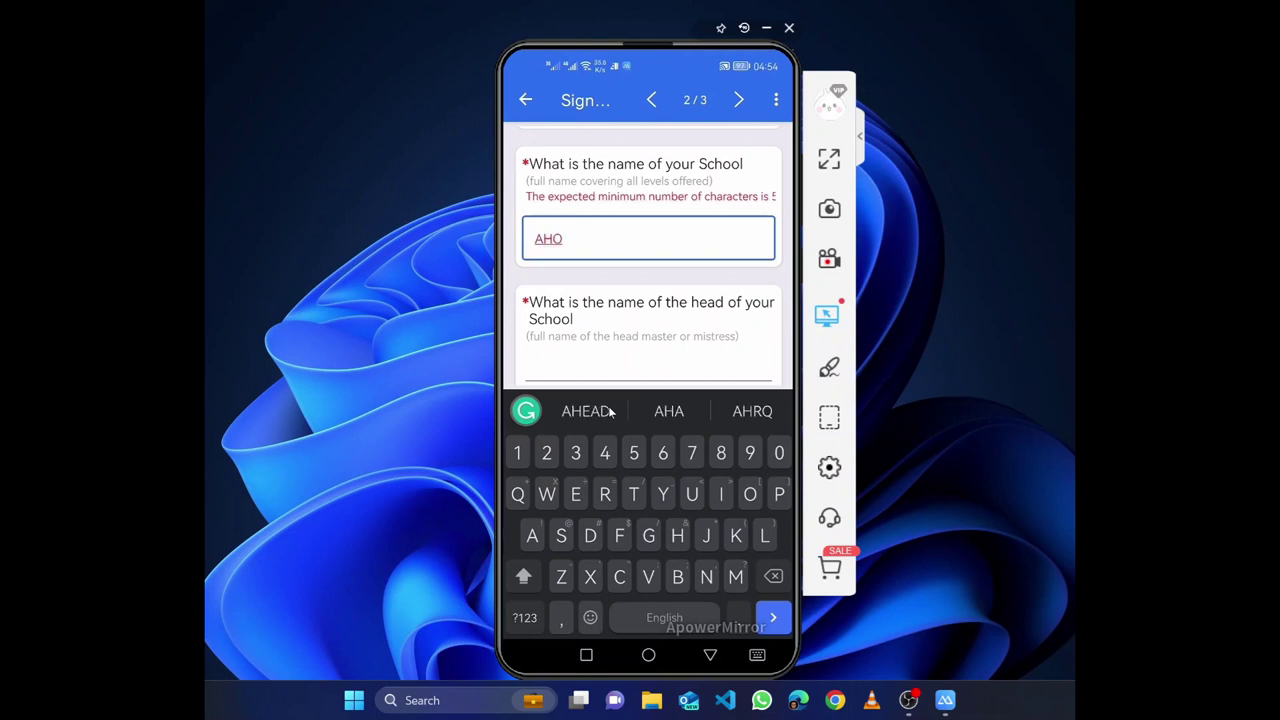
{"action": "key", "text": "BackSpace"}
{"action": "key", "text": "BackSpace"}
{"action": "key", "text": "BackSpace"}
Enter GREAT PACIFIC SCHOOL as the full name of the school
{"action": "type", "text": "GRE"}
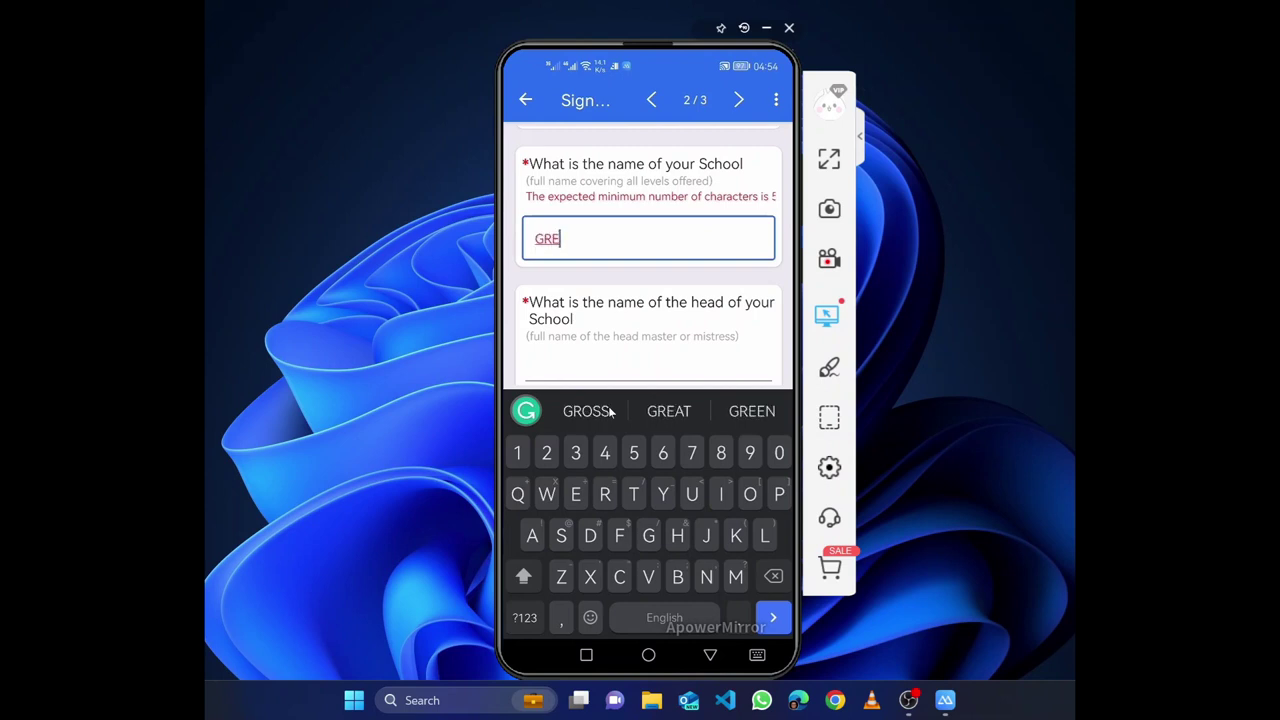
{"action": "type", "text": "AT PAS"}
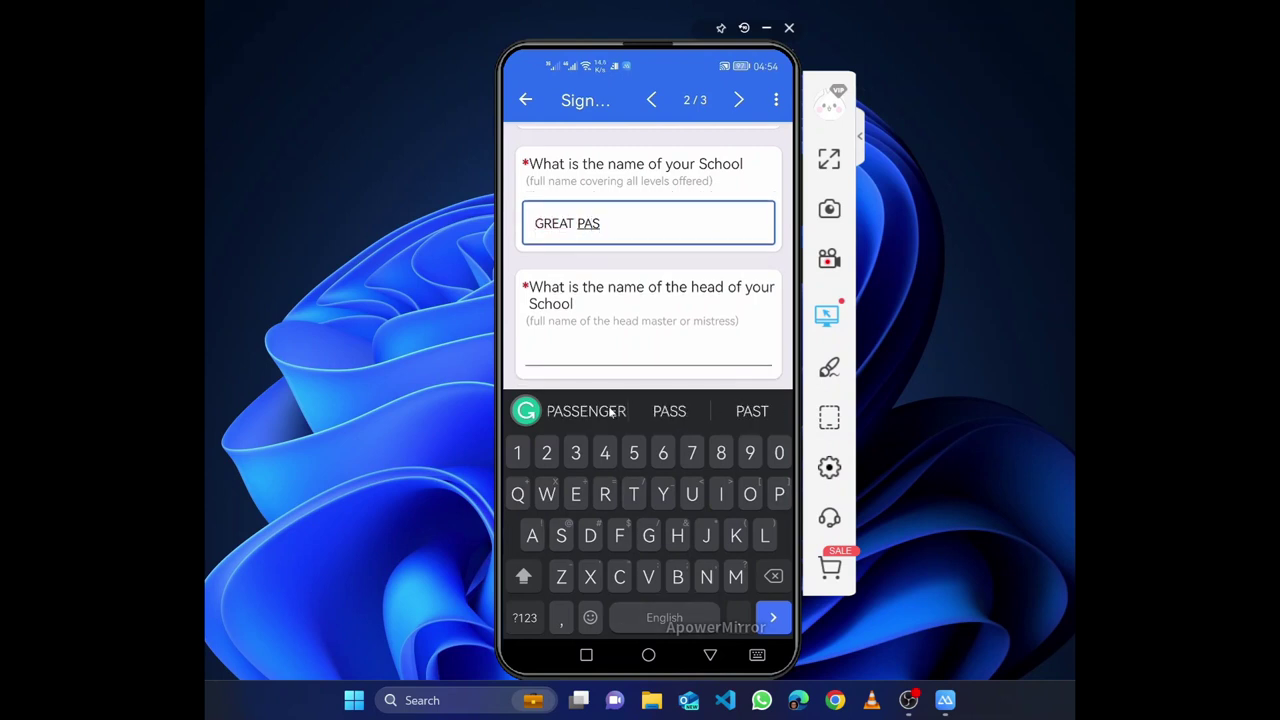
{"action": "key", "text": "BackSpace"}
{"action": "type", "text": "CIFI"}
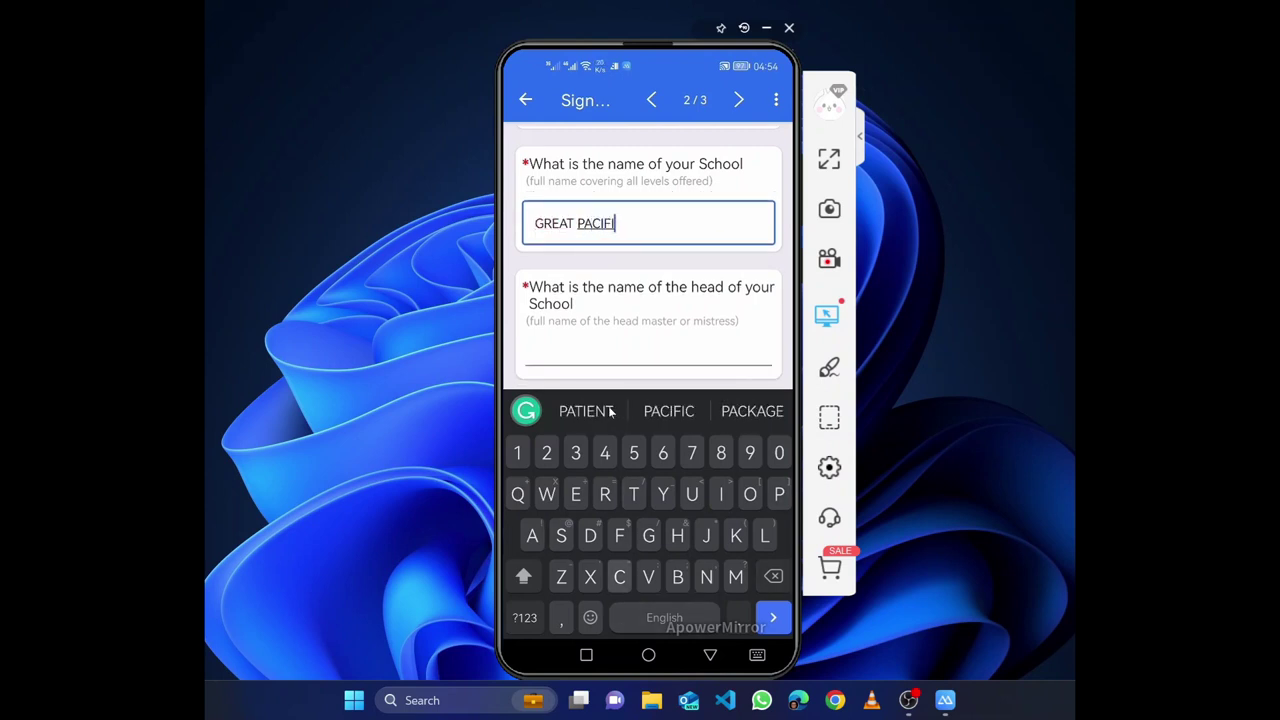
{"action": "type", "text": "C SCHOOL"}
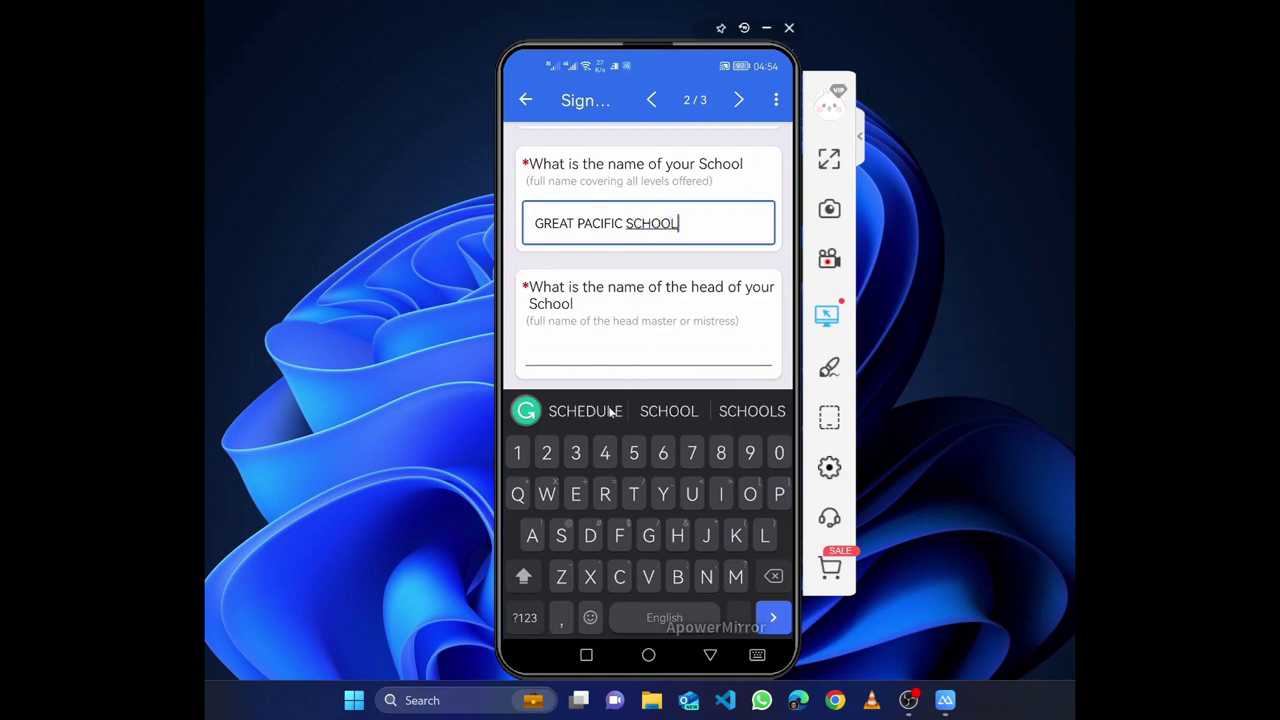
Leave the school head's name blank and select Male as the sex
{"action": "scroll", "coordinate": [609, 411], "scroll_direction": "down", "scroll_amount": 1}
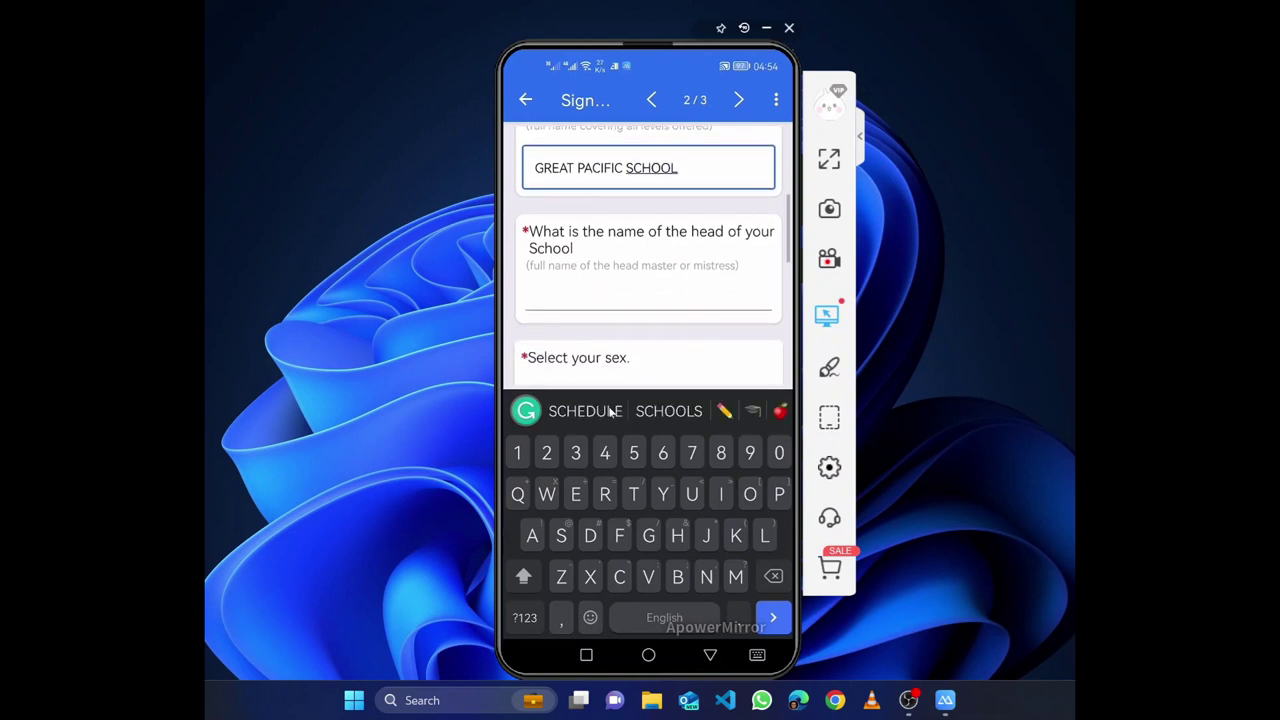
{"action": "scroll", "coordinate": [609, 411], "scroll_direction": "down", "scroll_amount": 1}
{"action": "scroll", "coordinate": [612, 411], "scroll_direction": "up", "scroll_amount": 1}
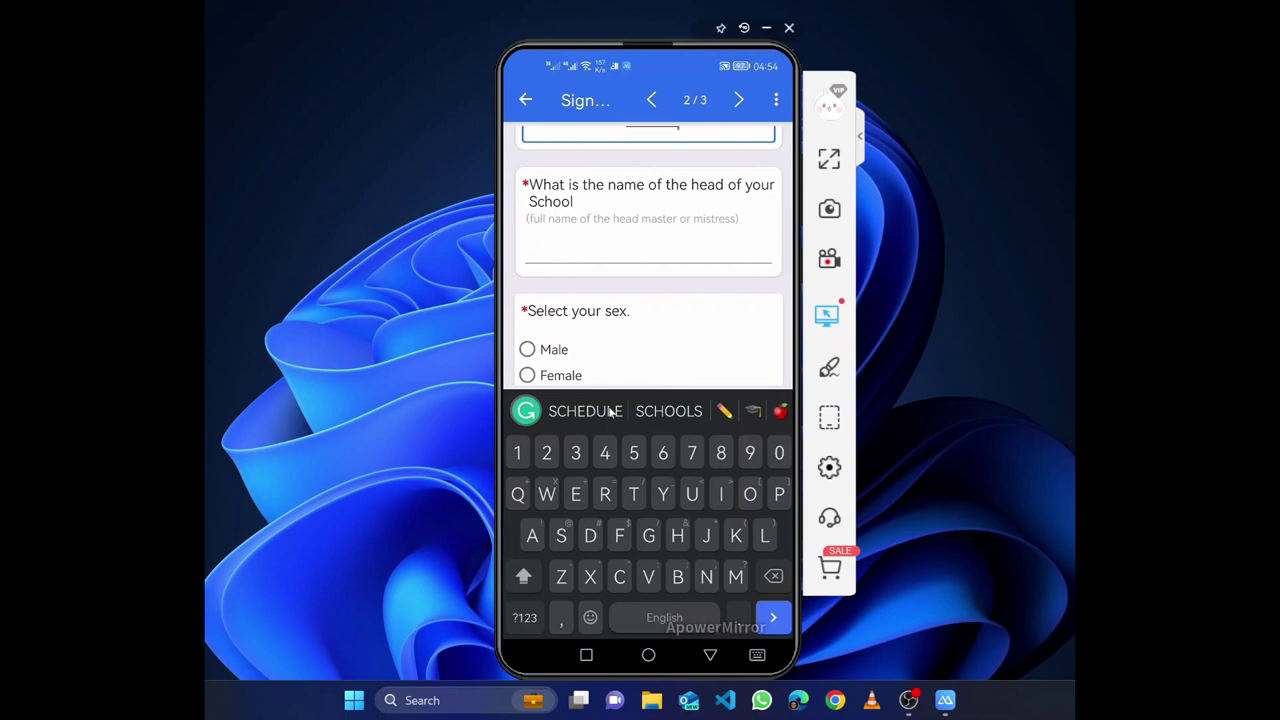
{"action": "key", "text": "Tab"}
{"action": "scroll", "coordinate": [610, 411], "scroll_direction": "down", "scroll_amount": 2}
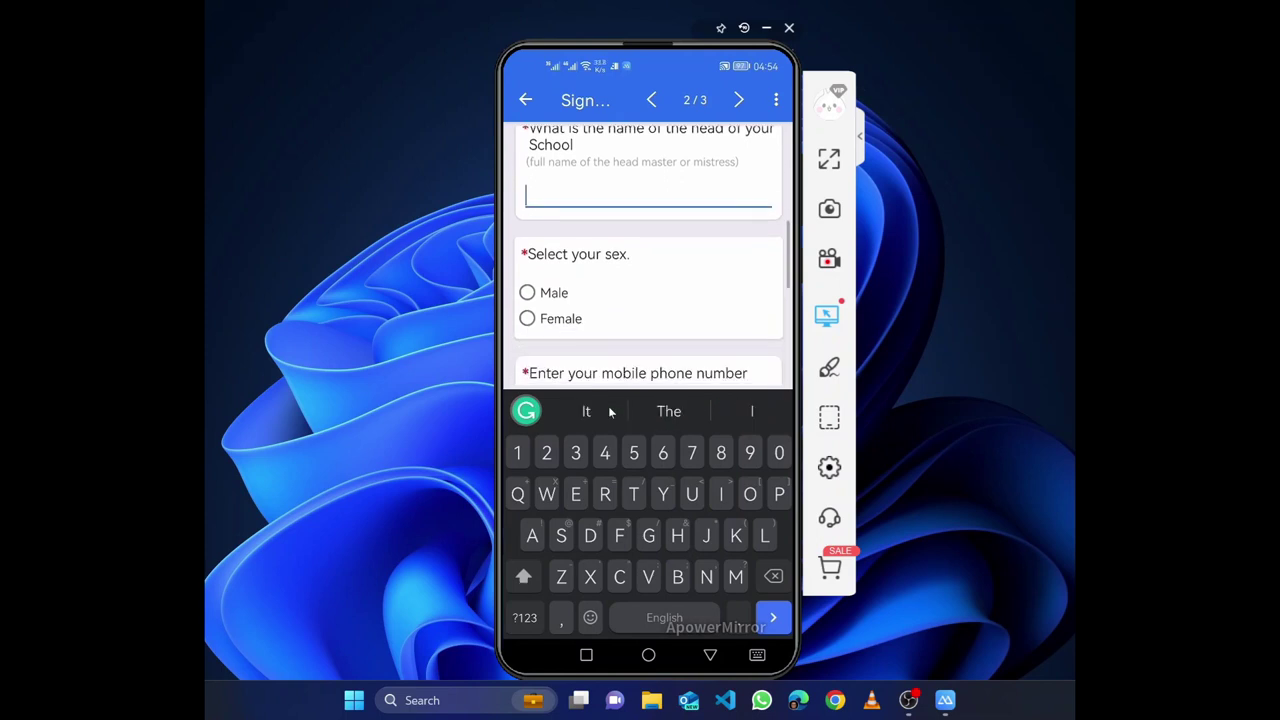
{"action": "key", "text": "Tab"}
{"action": "key", "text": "space"}
Look through the questions on phone number, level of education and school status, and continue to the form's last page
{"action": "scroll", "coordinate": [609, 411], "scroll_direction": "down", "scroll_amount": 3}
{"action": "scroll", "coordinate": [610, 411], "scroll_direction": "down", "scroll_amount": 6}
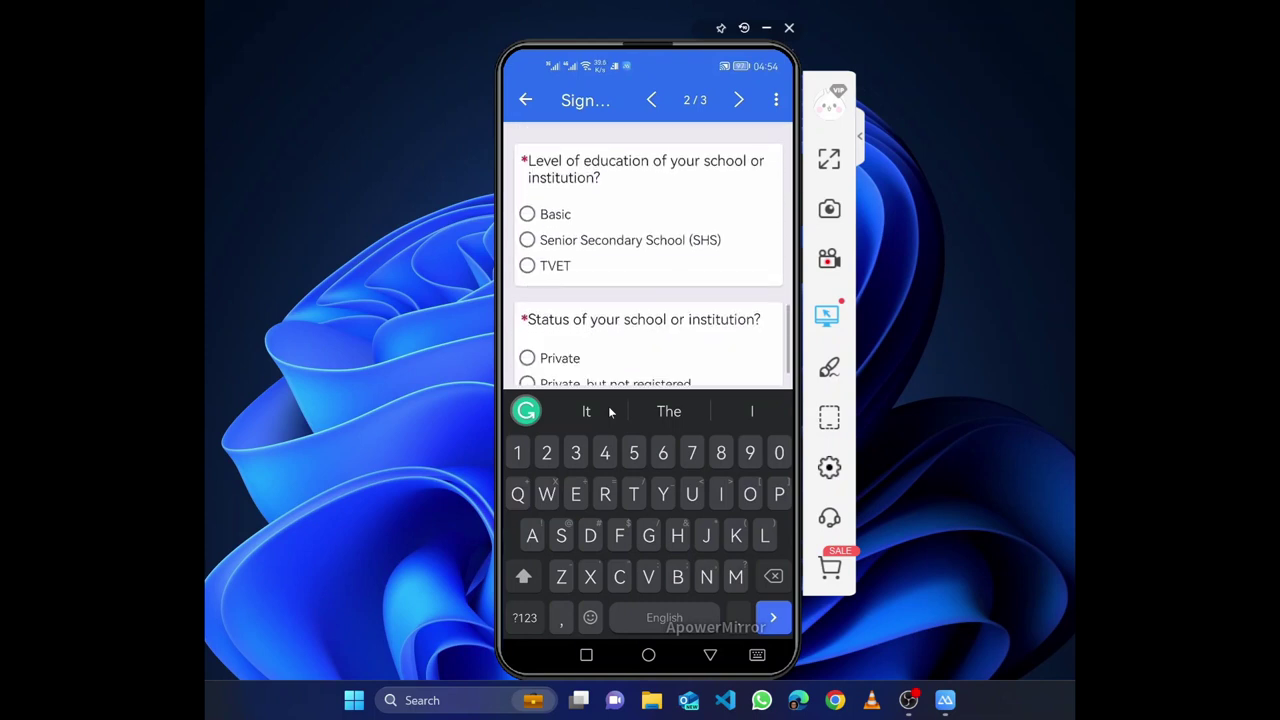
{"action": "scroll", "coordinate": [610, 411], "scroll_direction": "up", "scroll_amount": 1}
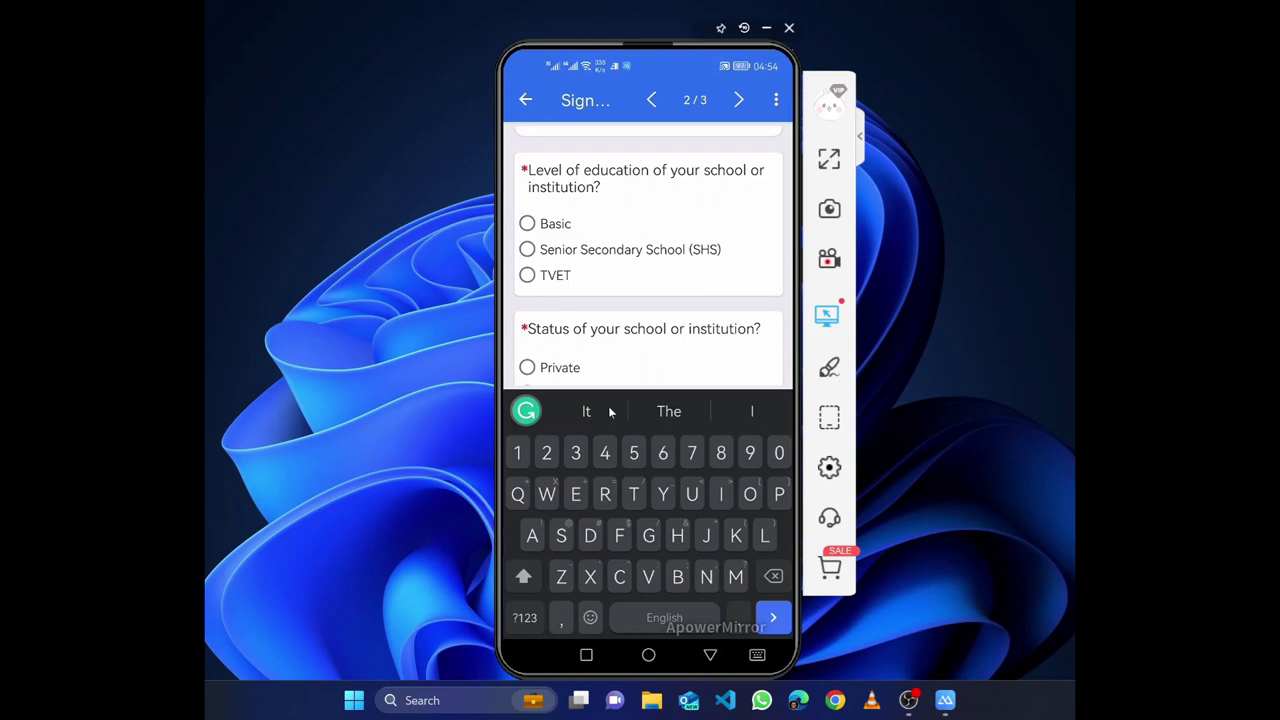
{"action": "scroll", "coordinate": [609, 411], "scroll_direction": "down", "scroll_amount": 2}
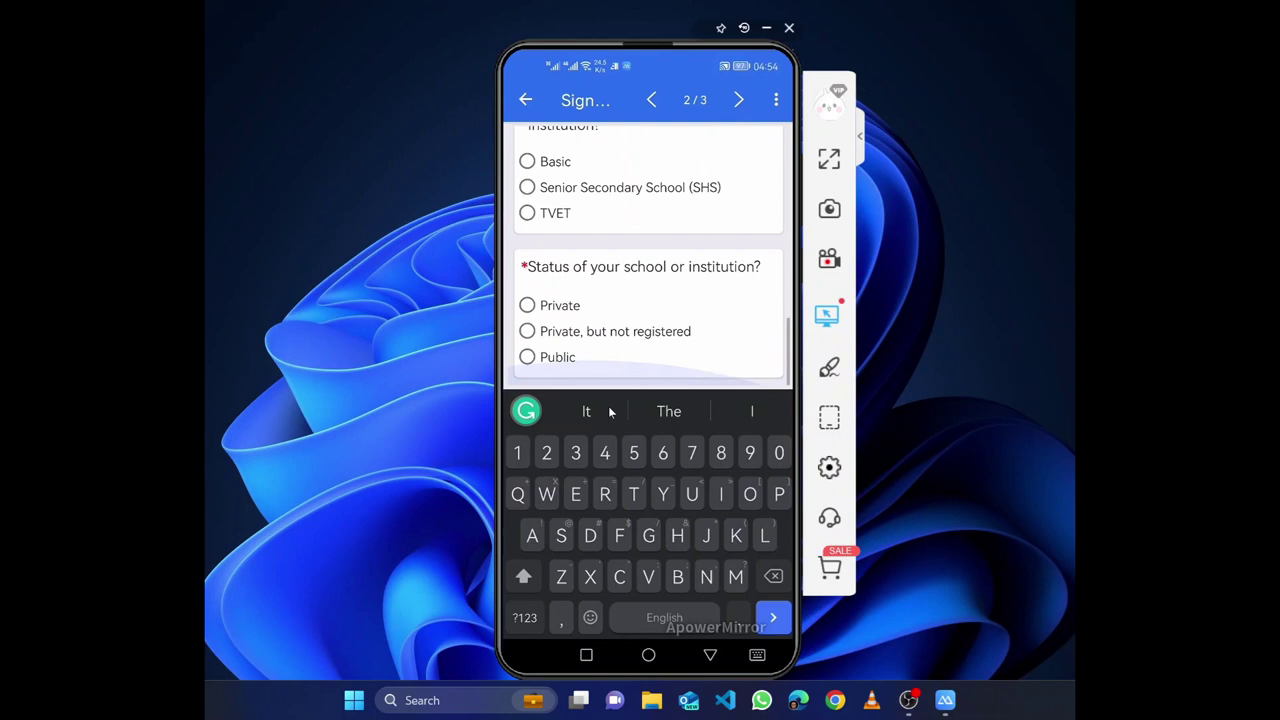
{"action": "scroll", "coordinate": [609, 411], "scroll_direction": "up", "scroll_amount": 5}
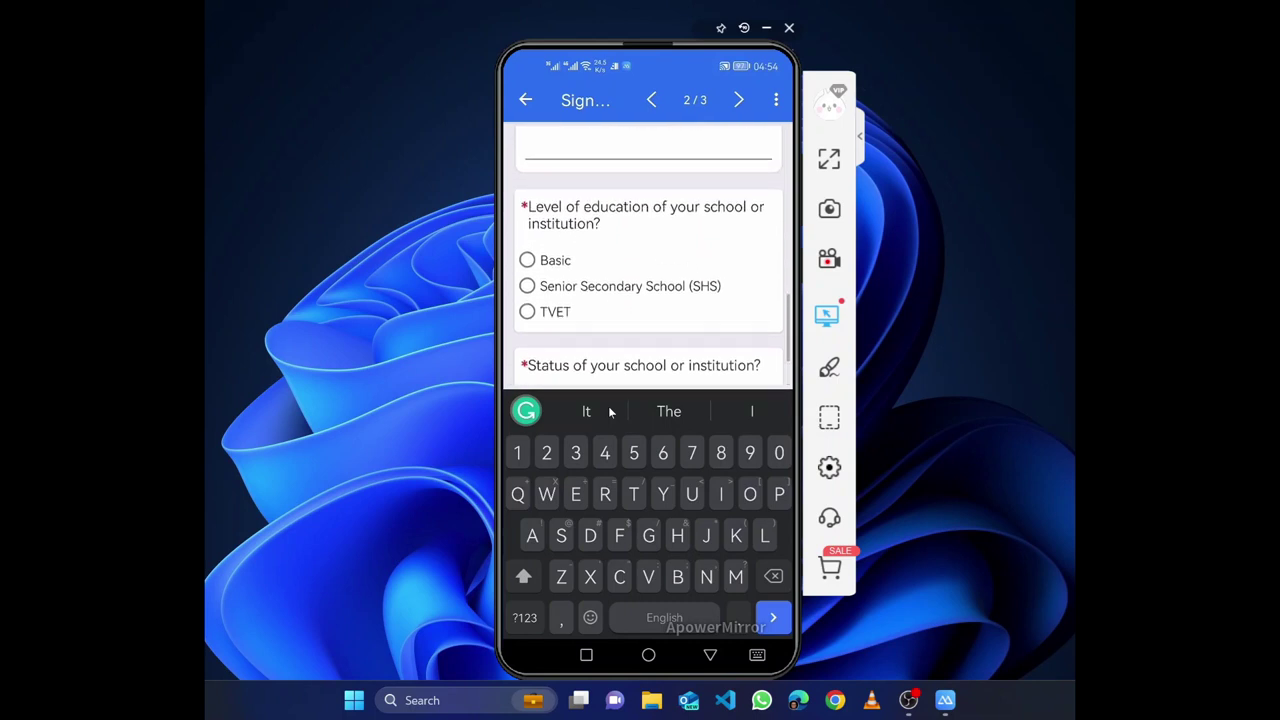
{"action": "key", "text": "Tab"}
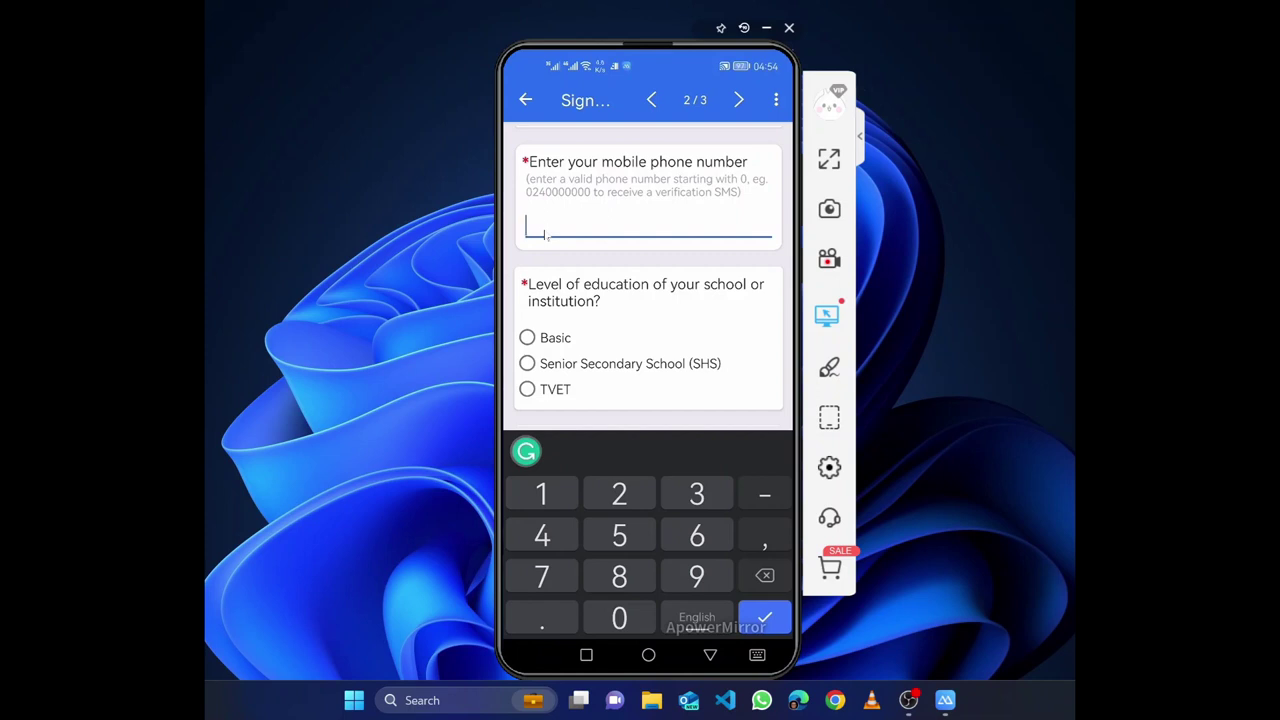
{"action": "scroll", "coordinate": [543, 233], "scroll_direction": "down", "scroll_amount": 2}
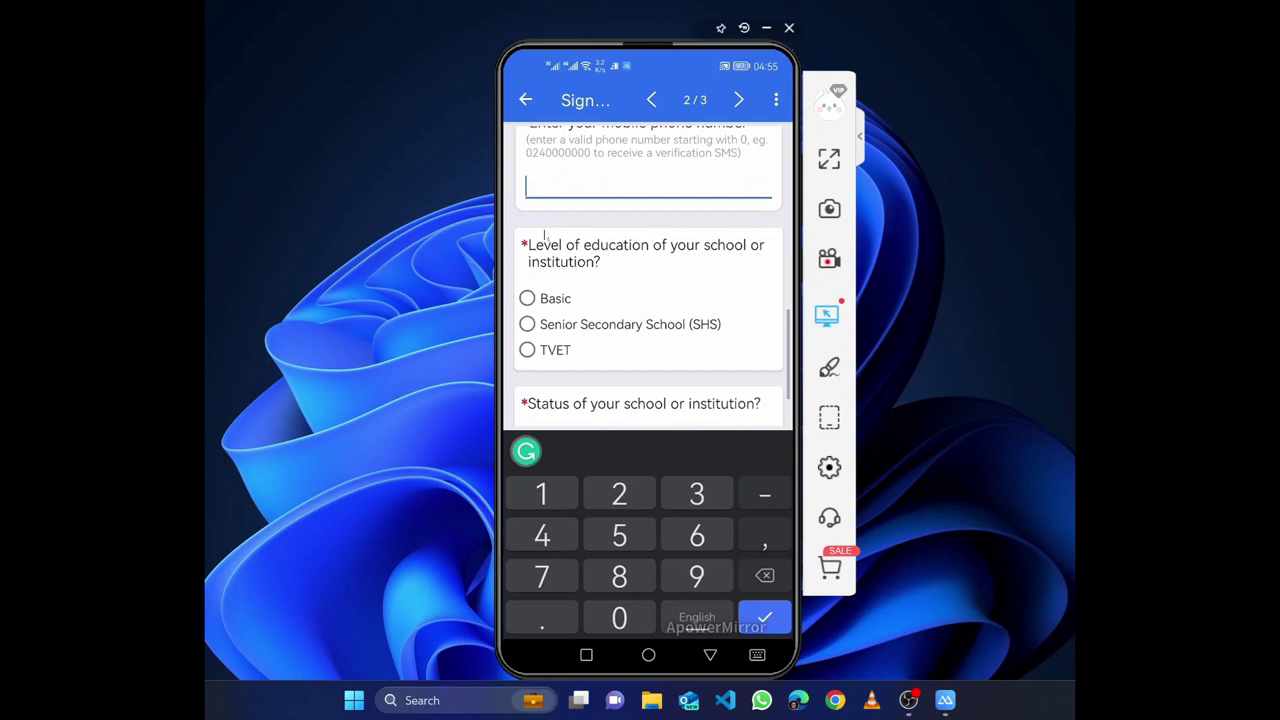
{"action": "scroll", "coordinate": [544, 230], "scroll_direction": "up", "scroll_amount": 3}
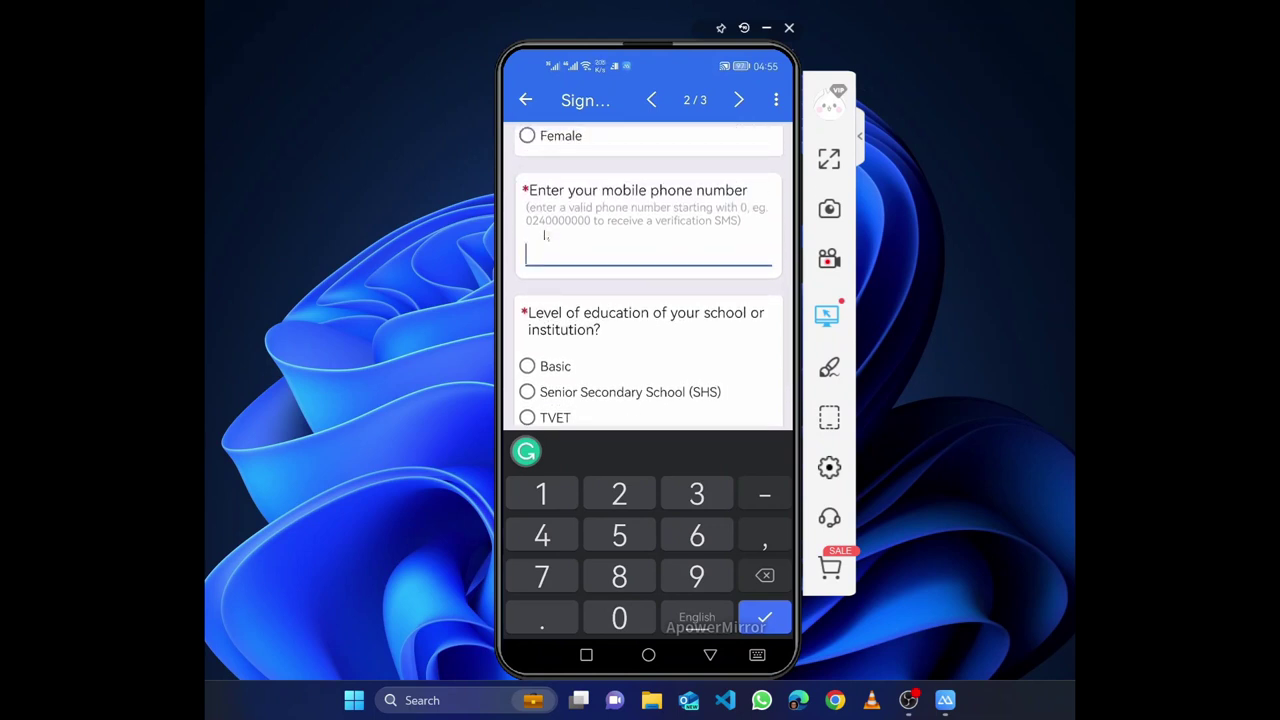
{"action": "scroll", "coordinate": [545, 235], "scroll_direction": "down", "scroll_amount": 1}
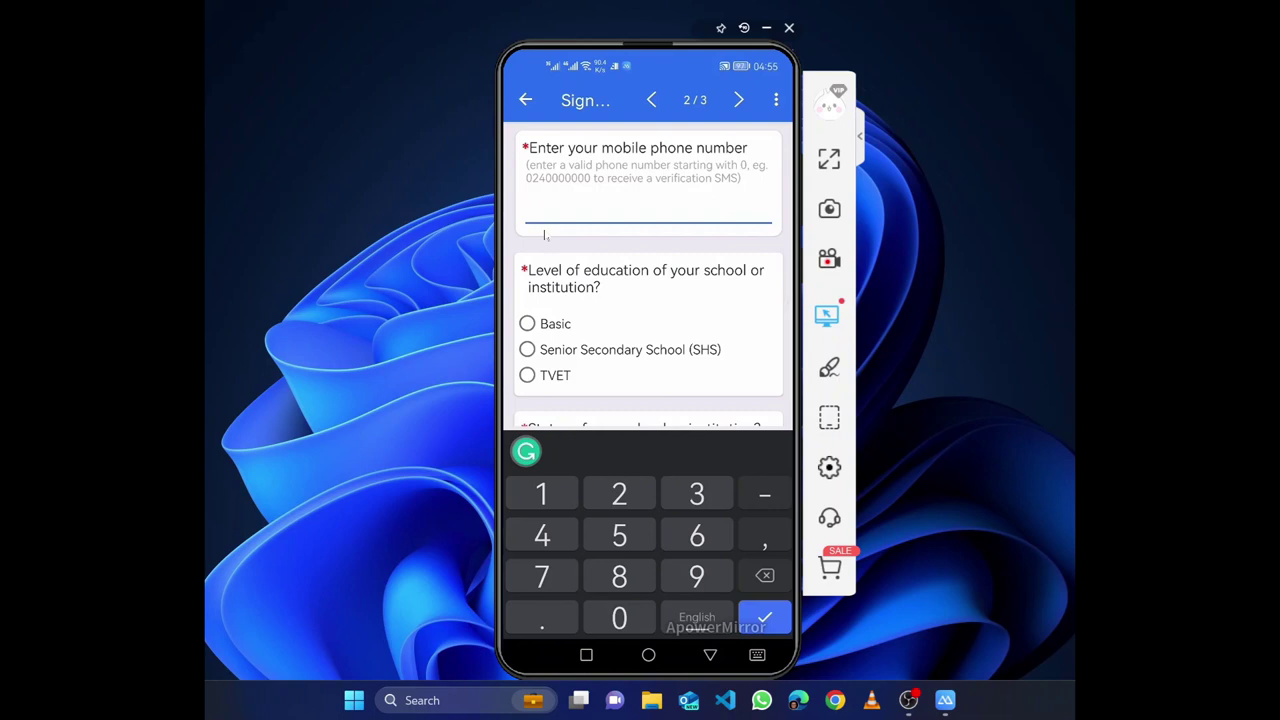
{"action": "scroll", "coordinate": [544, 235], "scroll_direction": "down", "scroll_amount": 2}
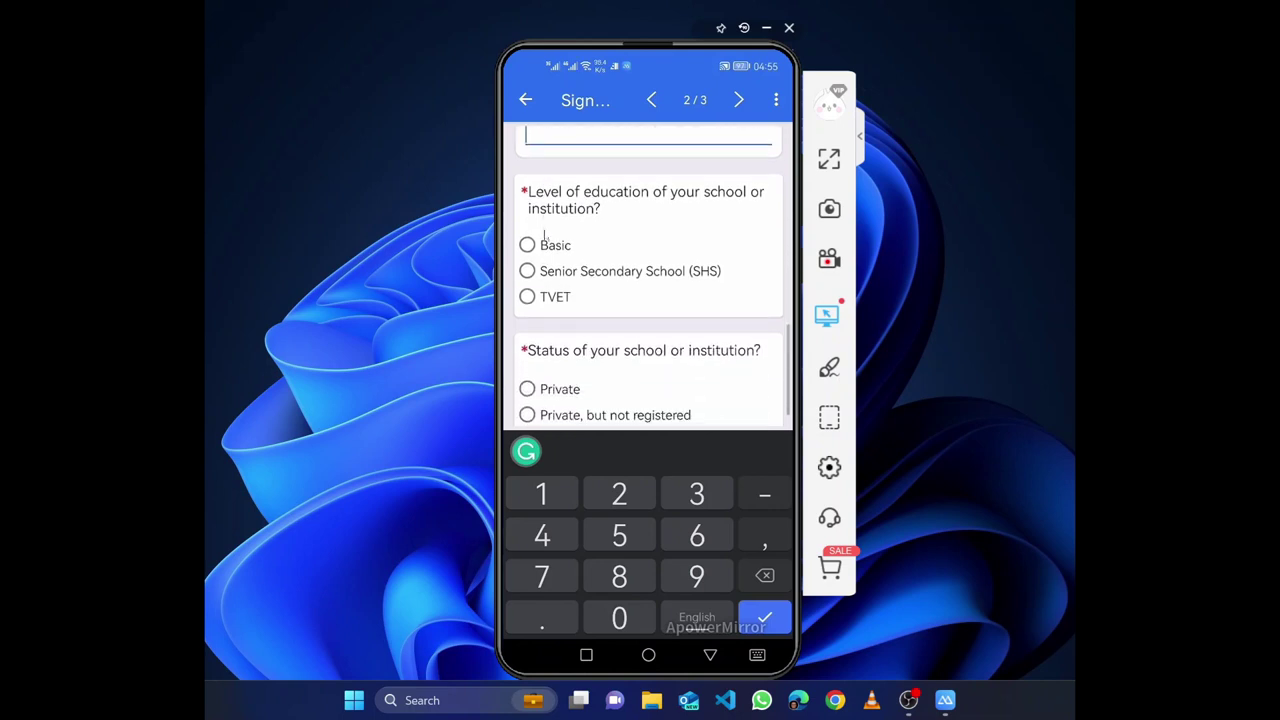
{"action": "scroll", "coordinate": [545, 234], "scroll_direction": "down", "scroll_amount": 1}
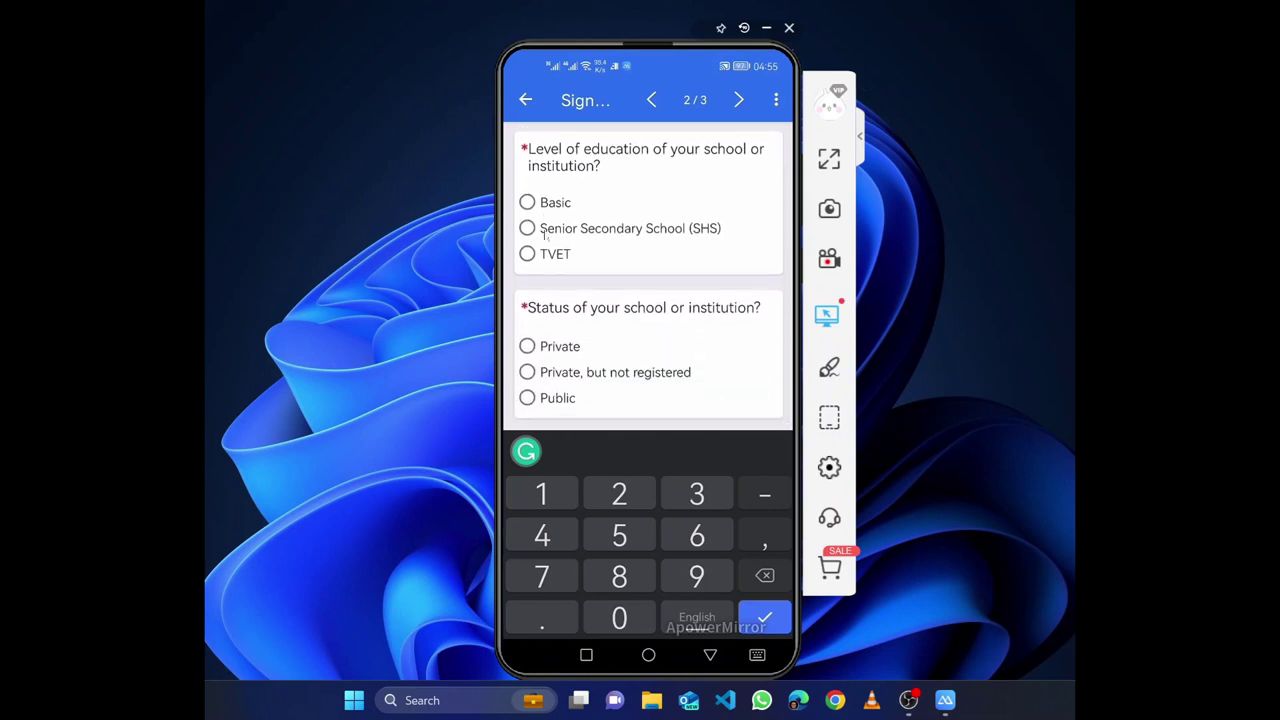
{"action": "scroll", "coordinate": [545, 234], "scroll_direction": "down", "scroll_amount": 1}
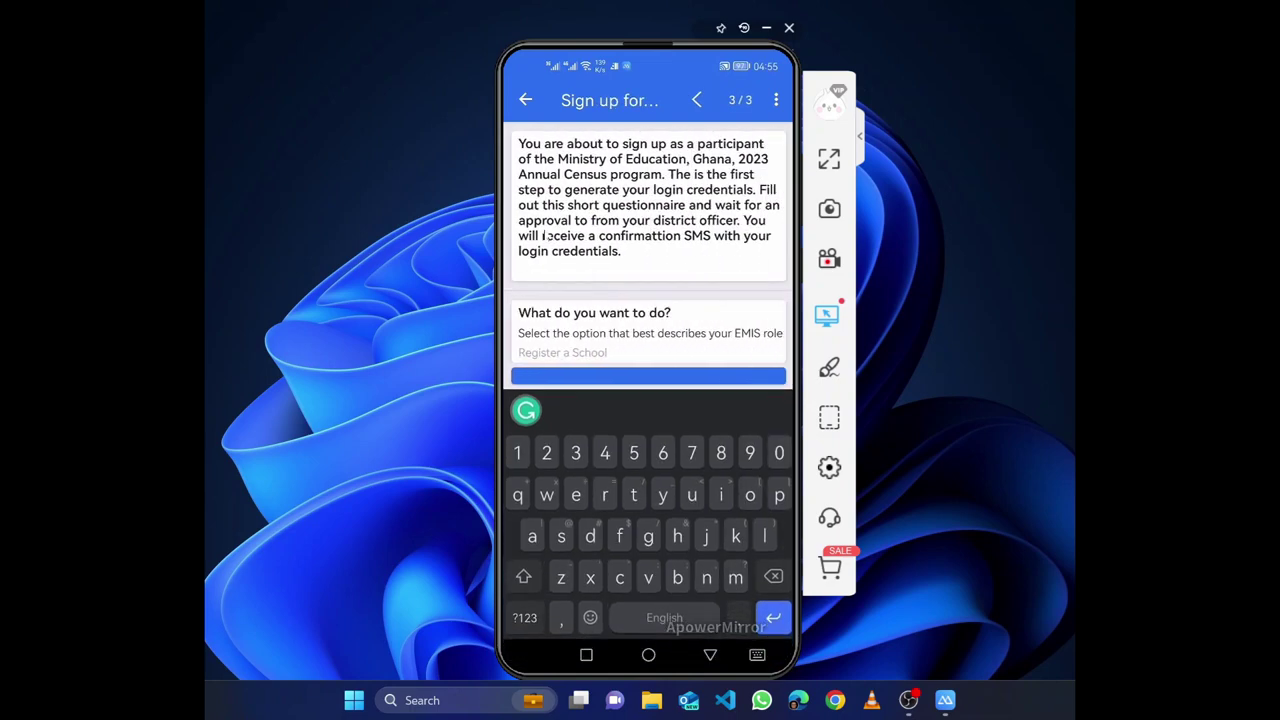
Review all the sign-up answers on the summary page, from the registration type to the level of education
{"action": "scroll", "coordinate": [545, 234], "scroll_direction": "down", "scroll_amount": 6}
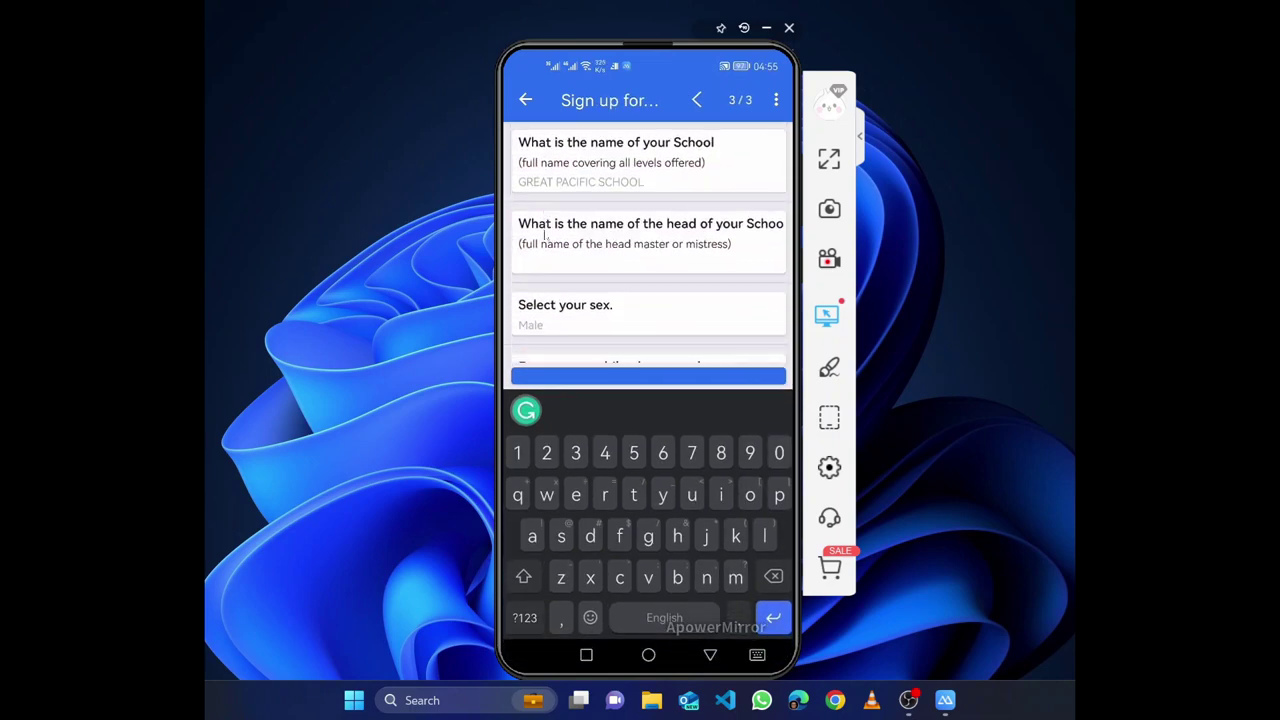
{"action": "scroll", "coordinate": [545, 234], "scroll_direction": "down", "scroll_amount": 4}
{"action": "scroll", "coordinate": [545, 236], "scroll_direction": "up", "scroll_amount": 10}
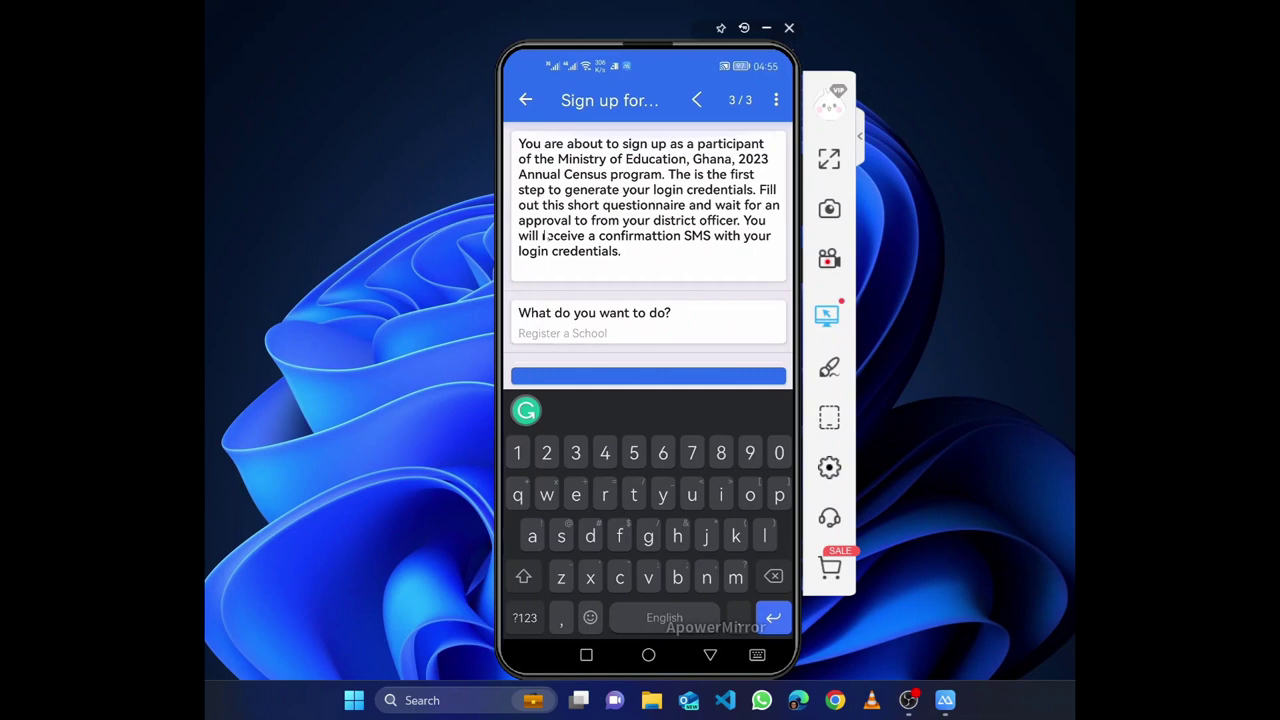
{"action": "scroll", "coordinate": [545, 234], "scroll_direction": "down", "scroll_amount": 5}
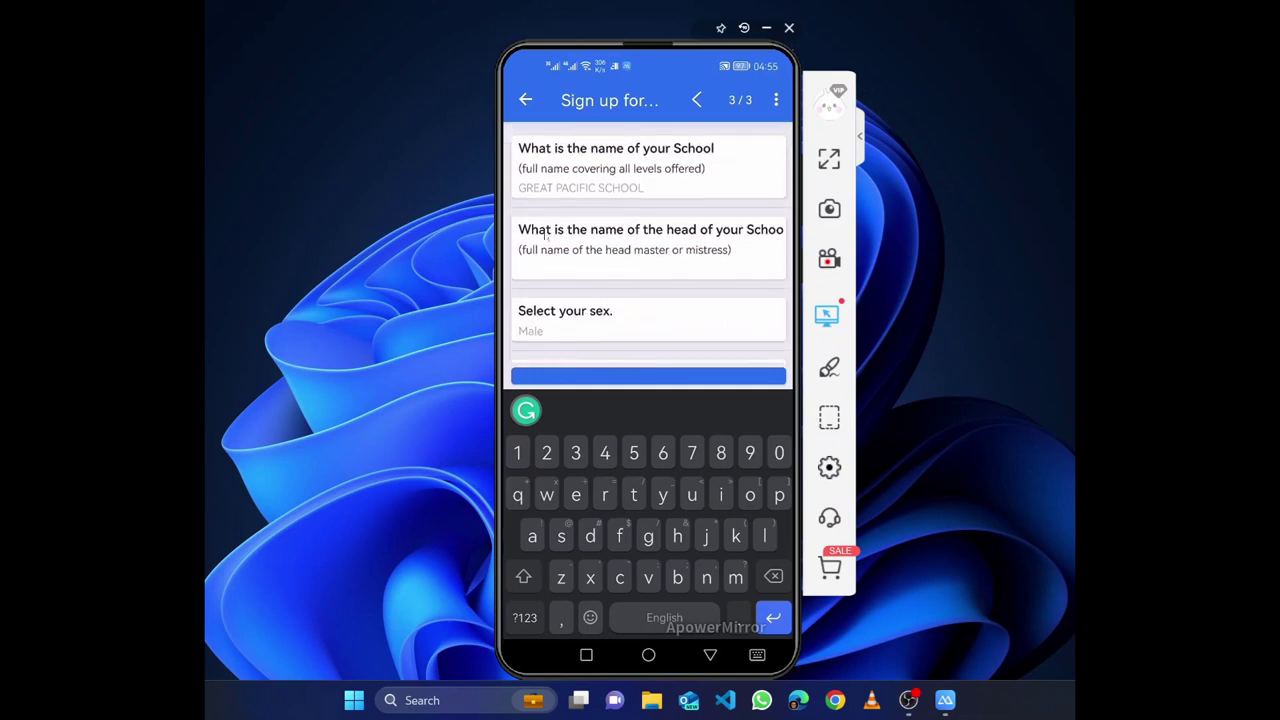
{"action": "scroll", "coordinate": [547, 233], "scroll_direction": "down", "scroll_amount": 4}
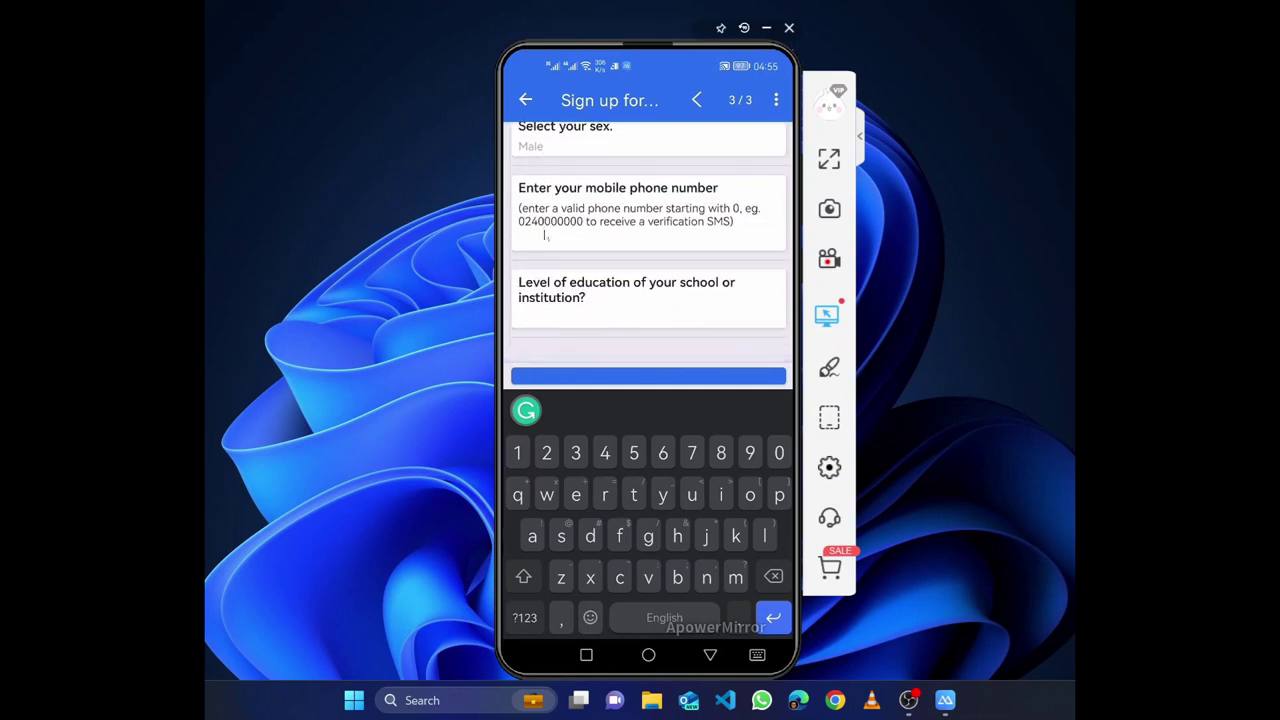
{"action": "scroll", "coordinate": [545, 235], "scroll_direction": "up", "scroll_amount": 8}
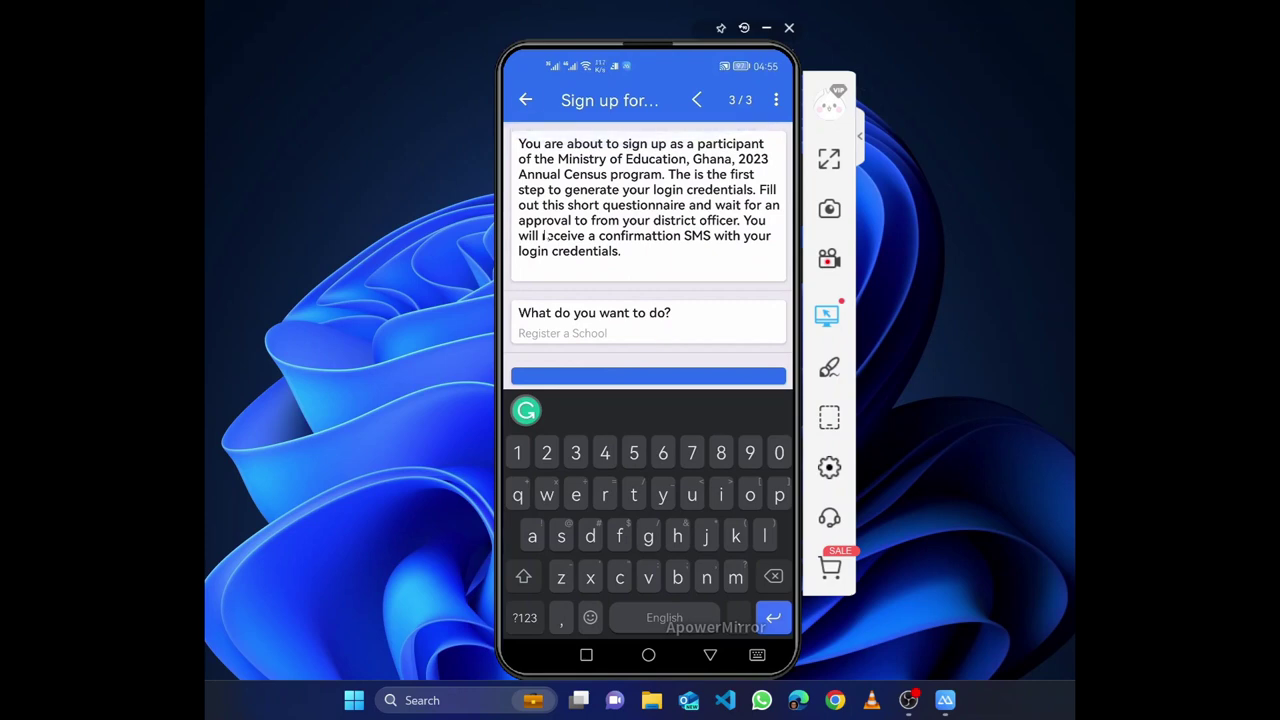
Return to the sign-in page and choose School Data as the EMIS role
{"action": "middle_click", "coordinate": [545, 235]}
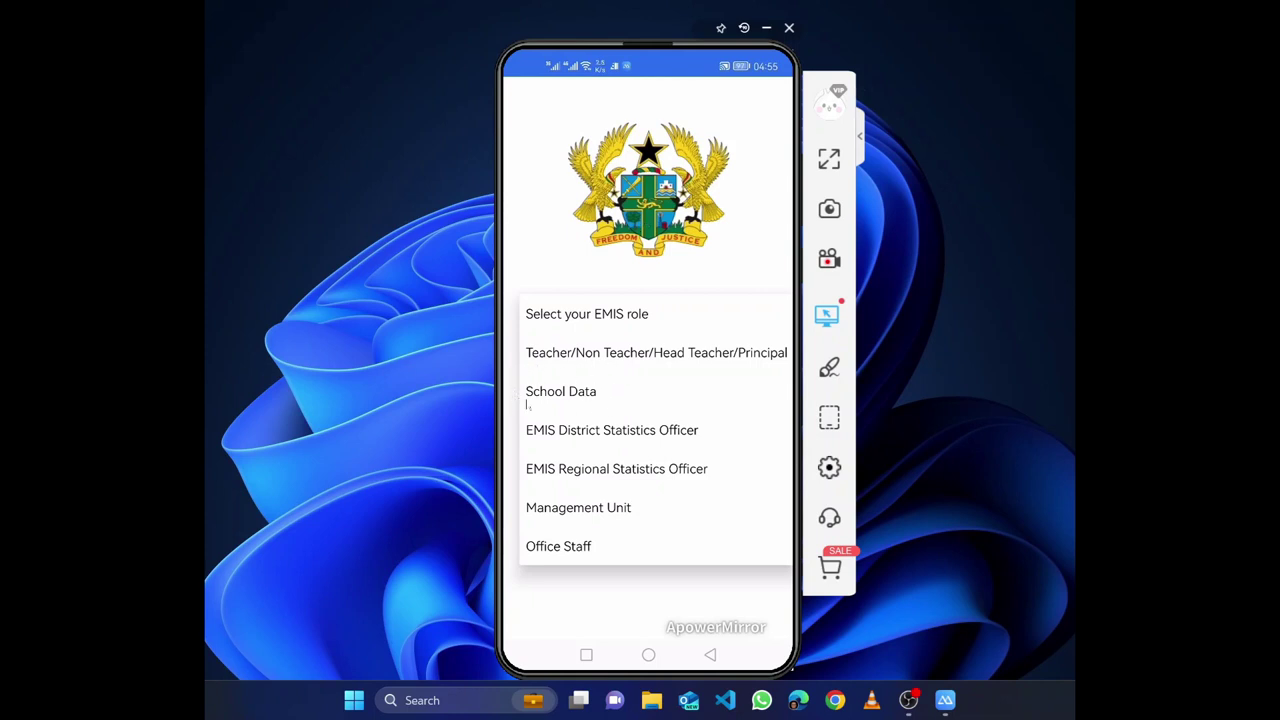
{"action": "left_click", "coordinate": [602, 405]}
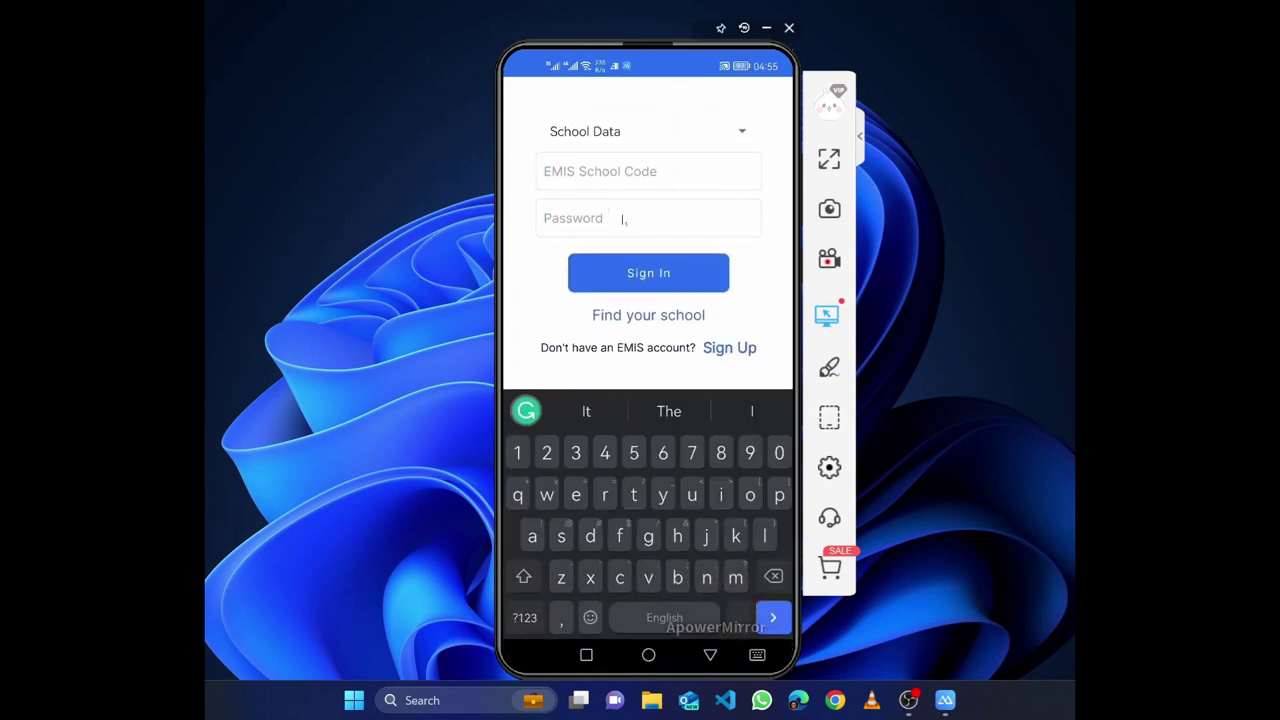
{"action": "scroll", "coordinate": [622, 219], "scroll_direction": "up", "scroll_amount": 3}
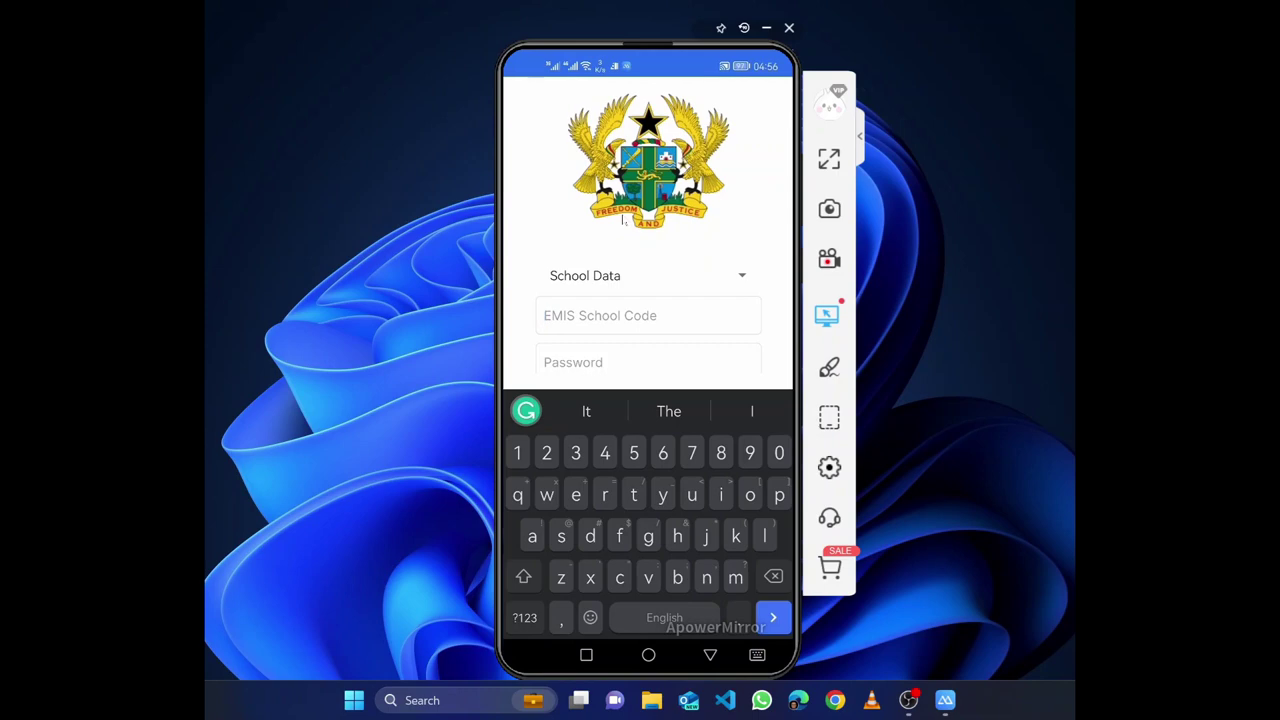
Switch the EMIS role to Teacher/Non Teacher/Head Teacher/Principal and look over its sign-in, password resend and sign-up options
{"action": "left_click", "coordinate": [622, 219]}
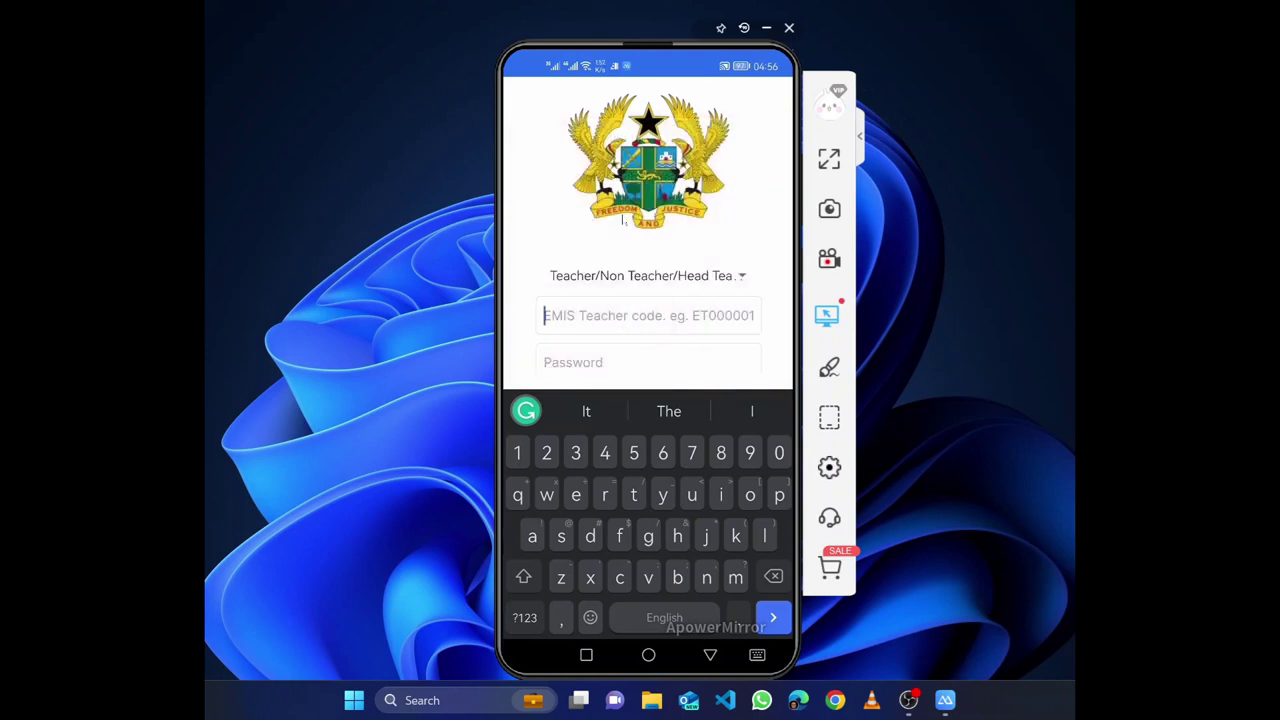
{"action": "scroll", "coordinate": [622, 220], "scroll_direction": "down", "scroll_amount": 3}
{"action": "scroll", "coordinate": [622, 220], "scroll_direction": "up", "scroll_amount": 2}
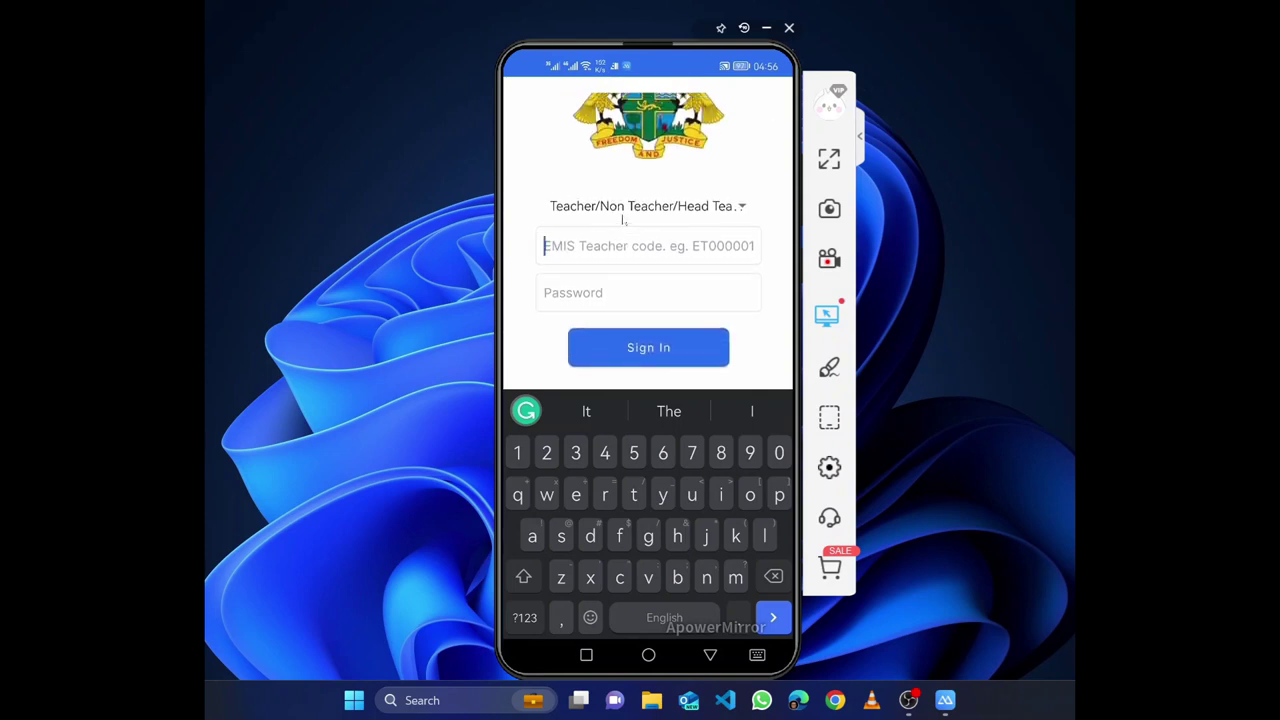
{"action": "scroll", "coordinate": [622, 219], "scroll_direction": "down", "scroll_amount": 2}
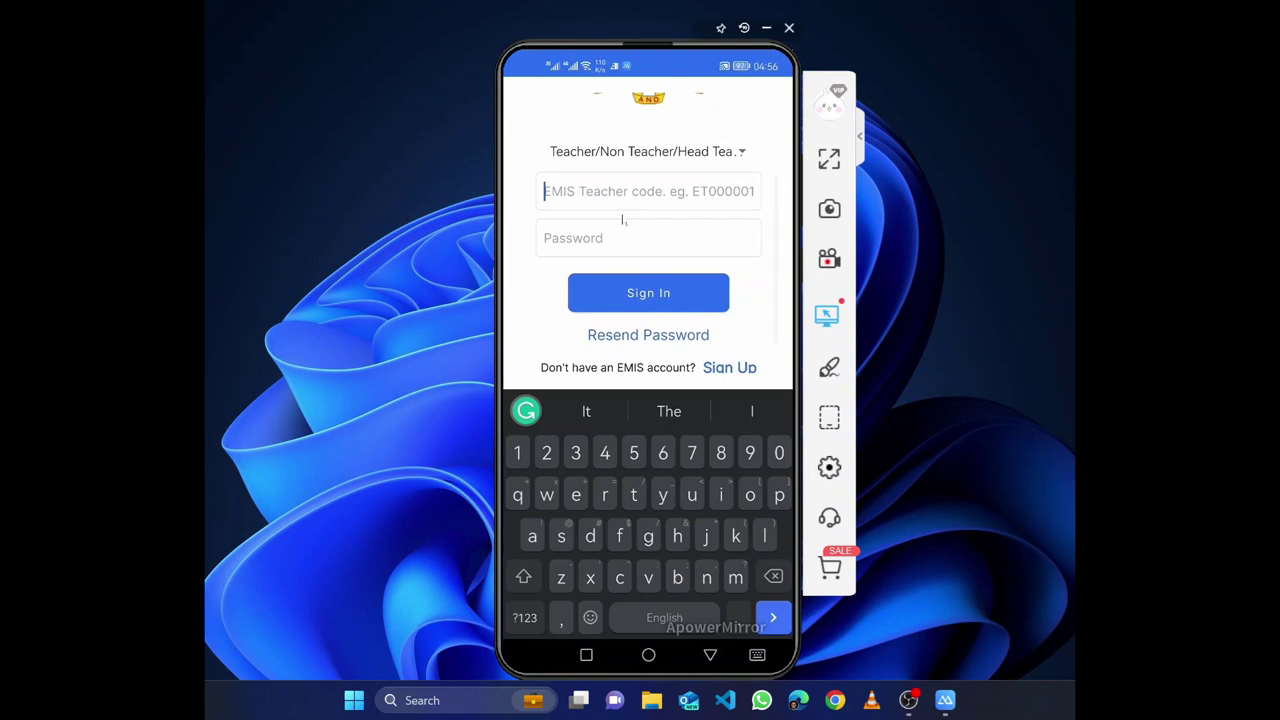
{"action": "scroll", "coordinate": [622, 219], "scroll_direction": "down", "scroll_amount": 2}
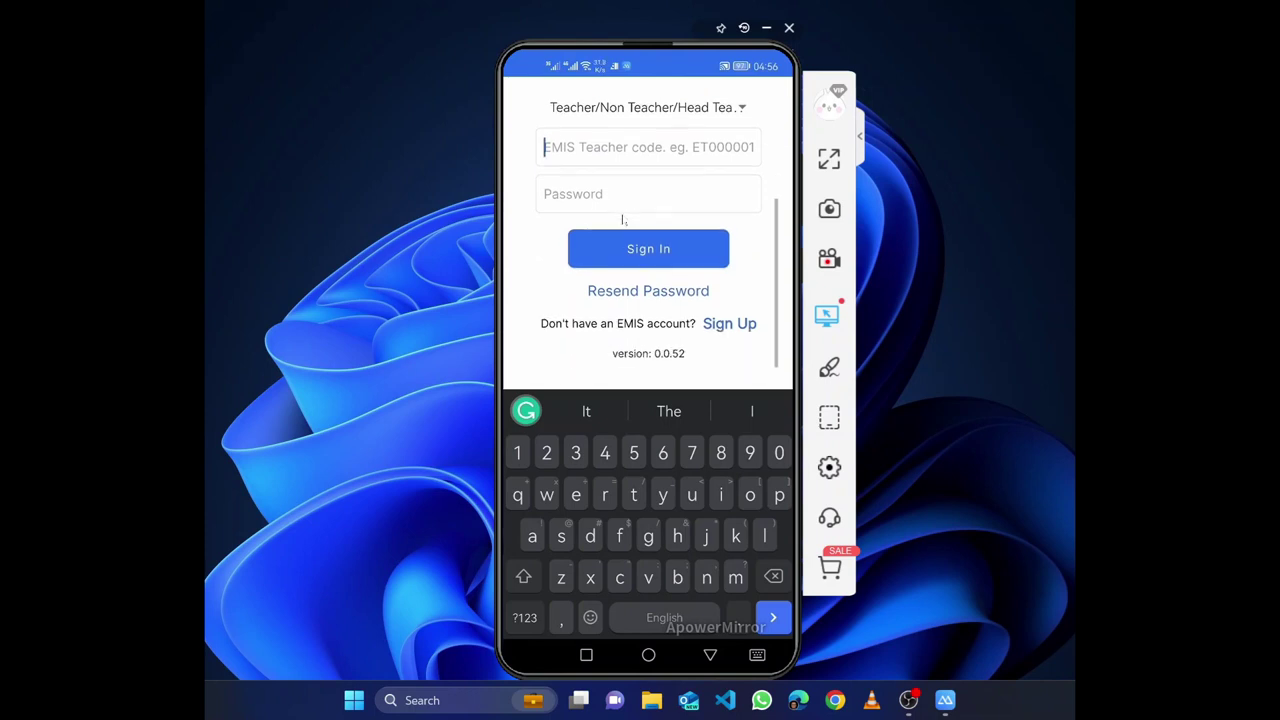
{"action": "scroll", "coordinate": [622, 219], "scroll_direction": "up", "scroll_amount": 1}
{"action": "scroll", "coordinate": [622, 219], "scroll_direction": "down", "scroll_amount": 2}
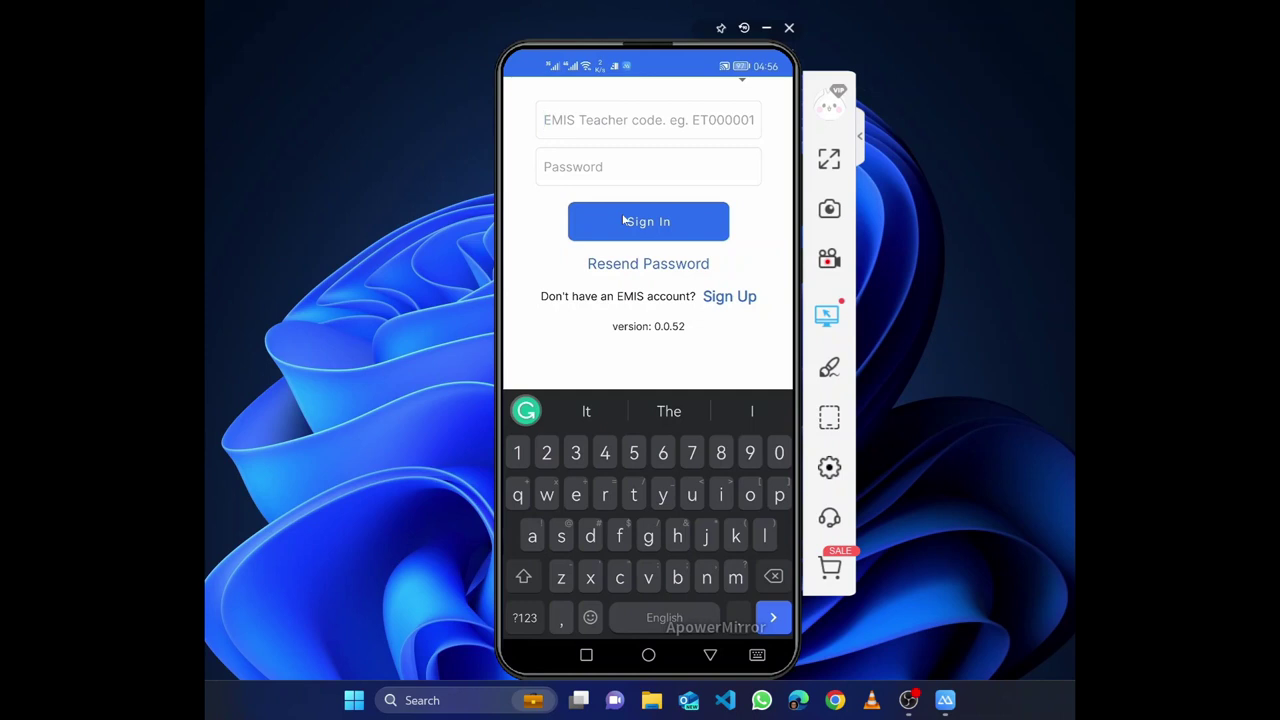
Open the sign-up form from the sign-in page, look at its first question, and return to the EMIS Ghana start page
{"action": "scroll", "coordinate": [623, 219], "scroll_direction": "up", "scroll_amount": 2}
{"action": "scroll", "coordinate": [623, 220], "scroll_direction": "down", "scroll_amount": 2}
{"action": "left_click", "coordinate": [742, 316]}
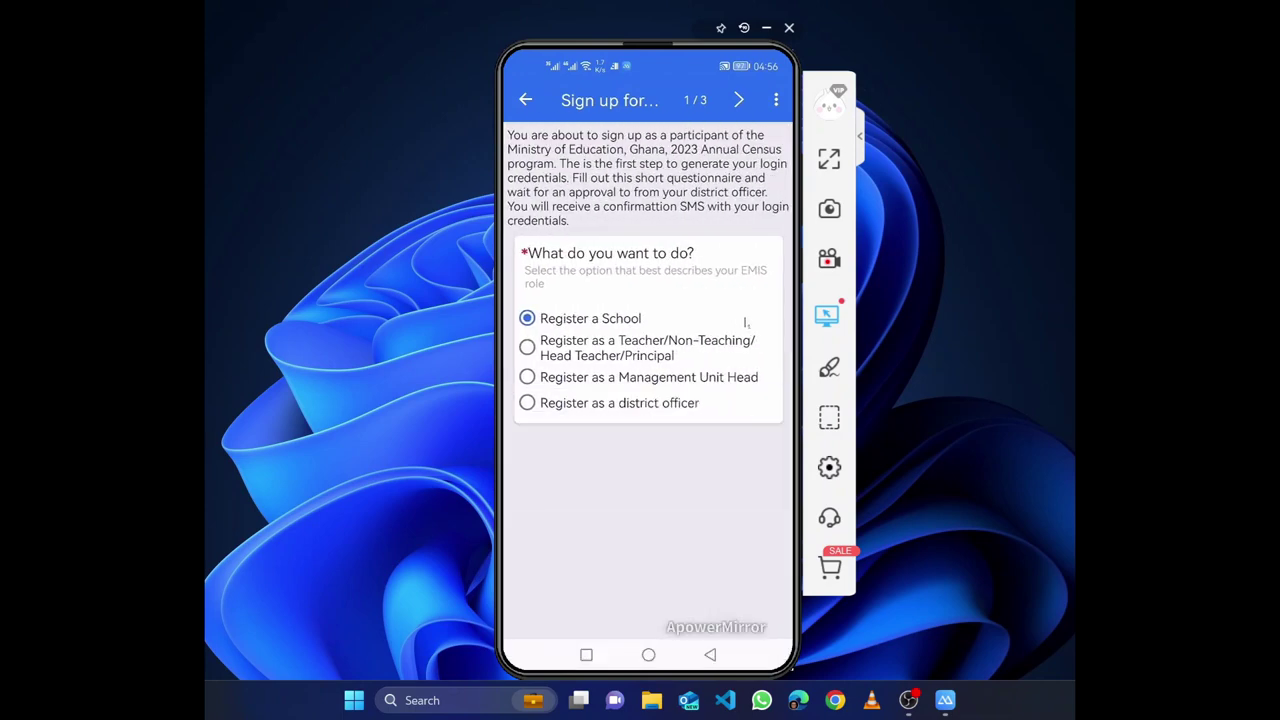
{"action": "right_click", "coordinate": [744, 322]}
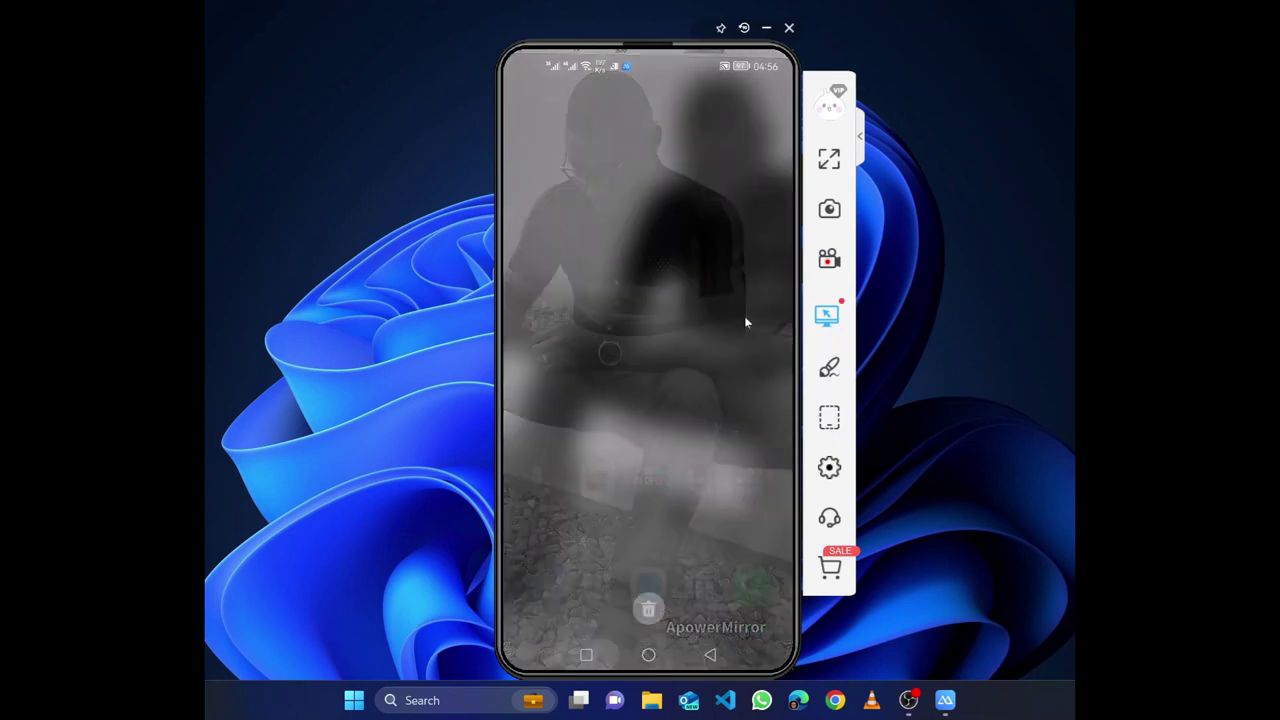
{"action": "left_click", "coordinate": [744, 316]}
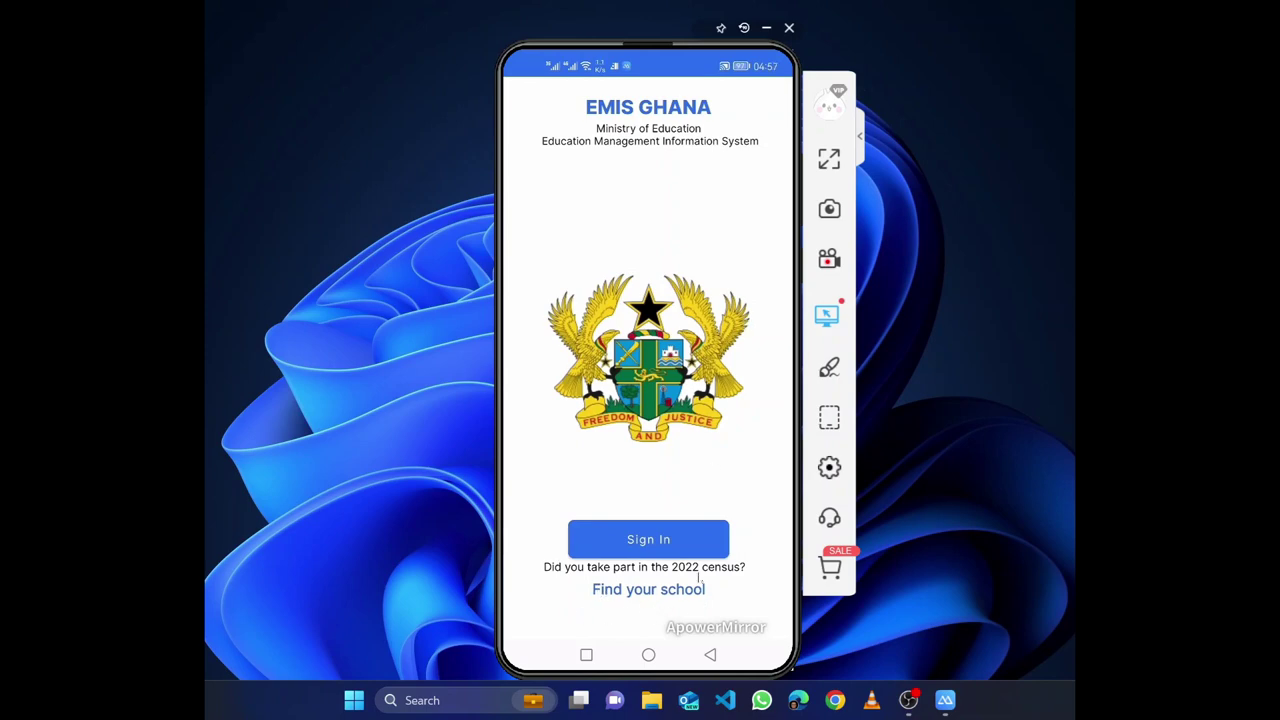
Open the school finder and set the region to Eastern and the district to Lower Manya Krobo Municipal
{"action": "left_click", "coordinate": [618, 560]}
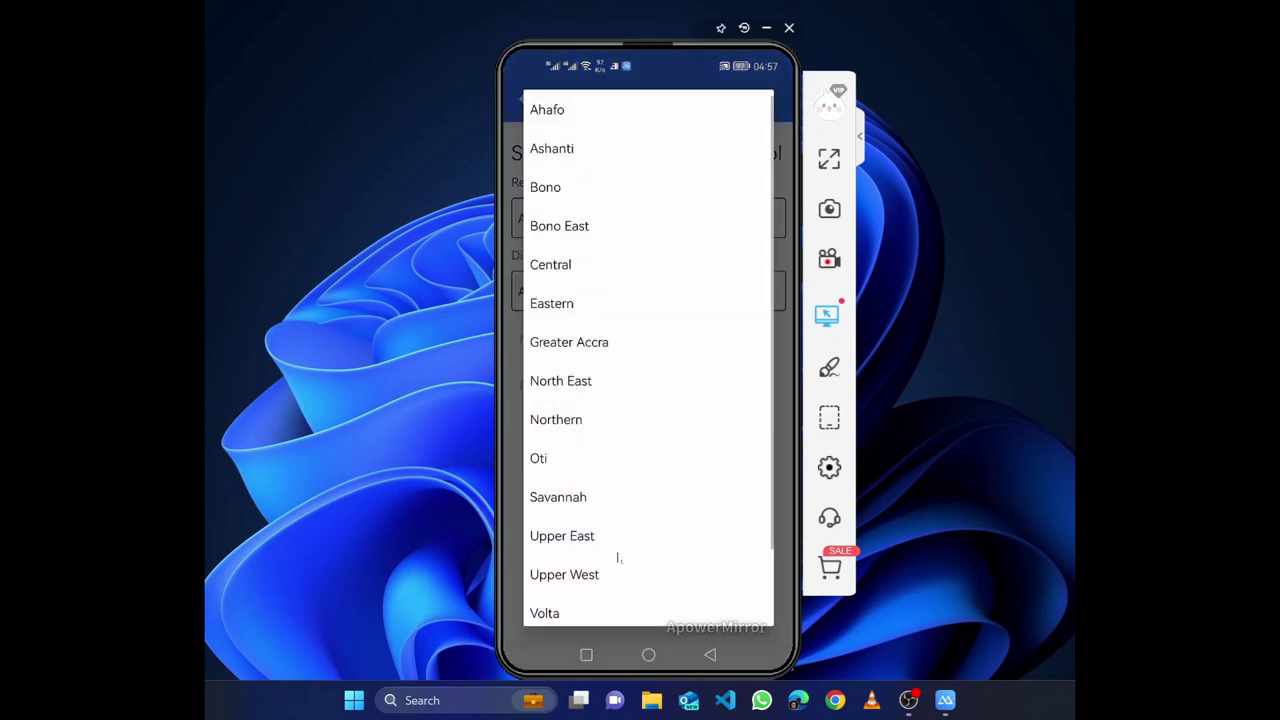
{"action": "scroll", "coordinate": [619, 558], "scroll_direction": "down", "scroll_amount": 4}
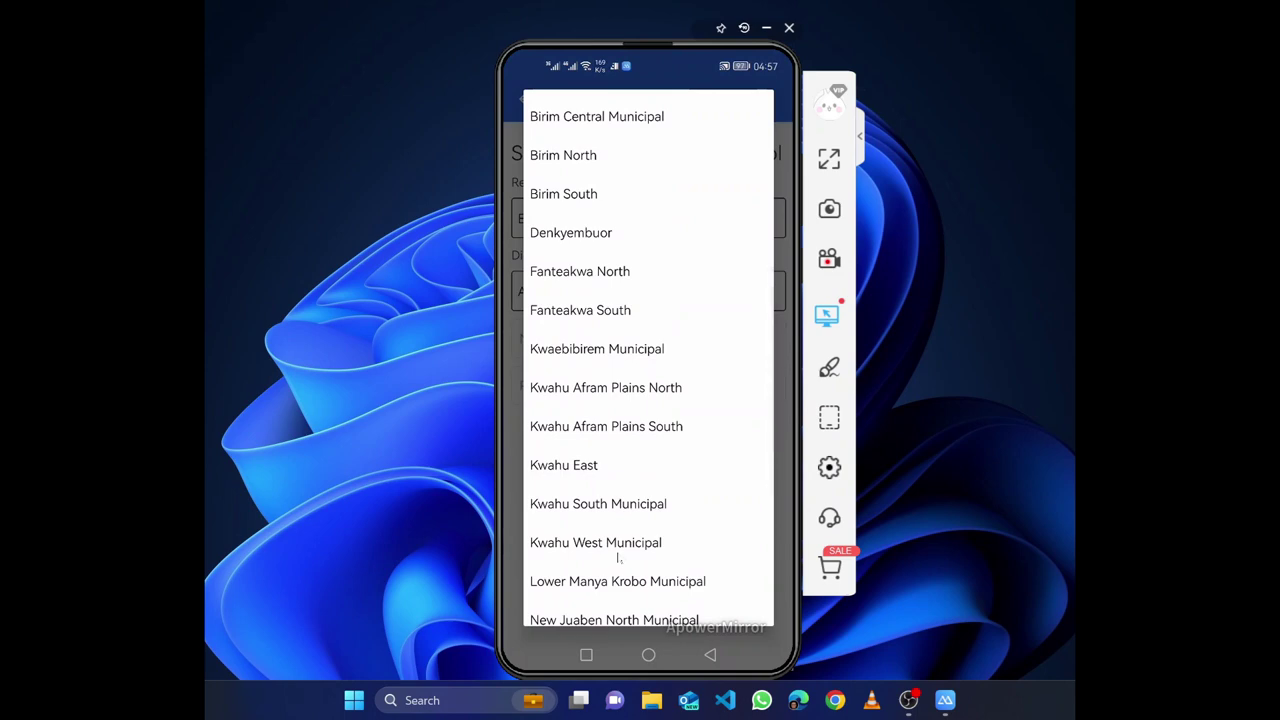
{"action": "left_click", "coordinate": [618, 560]}
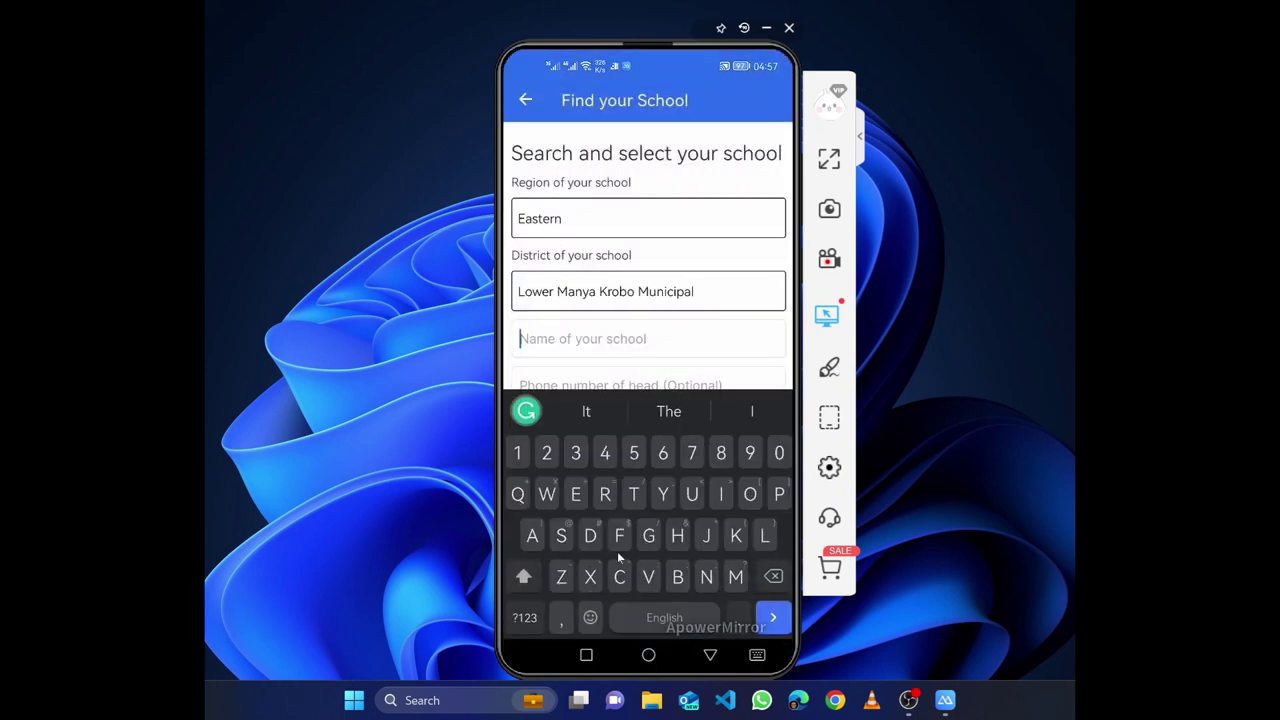
Search the selected district for a school using the name "Sams"
{"action": "type", "text": "A"}
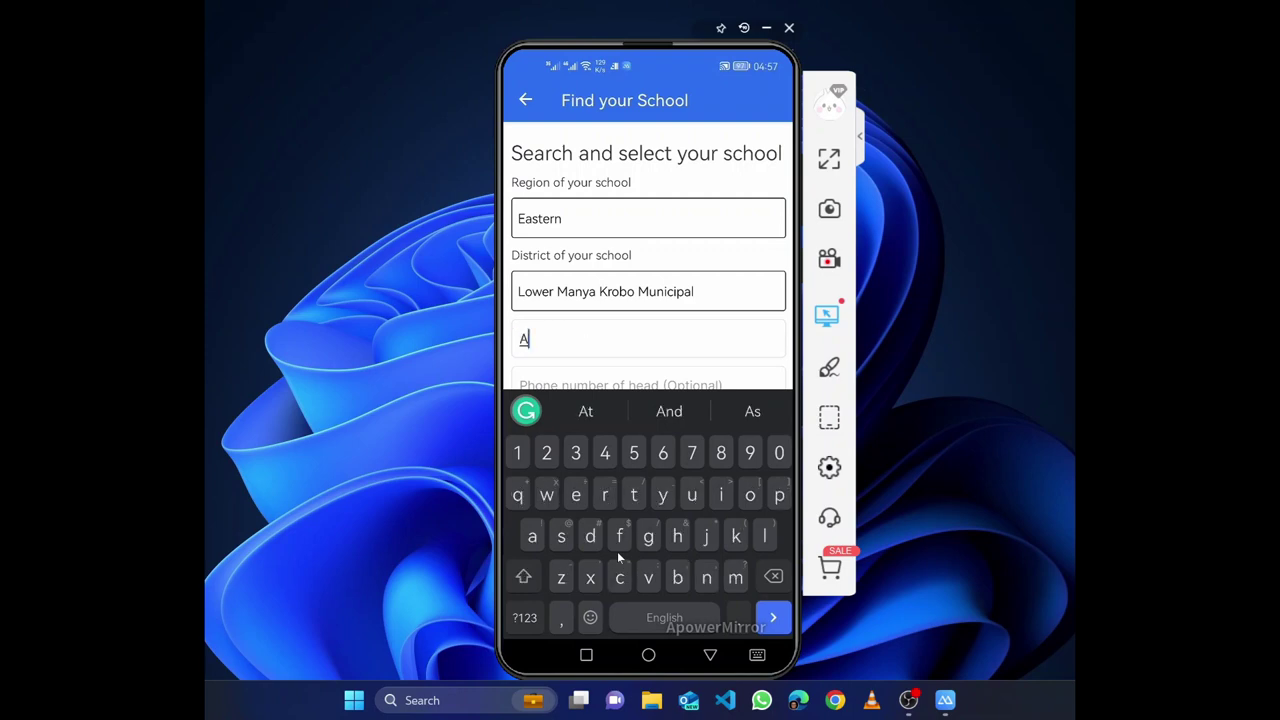
{"action": "key", "text": "BackSpace"}
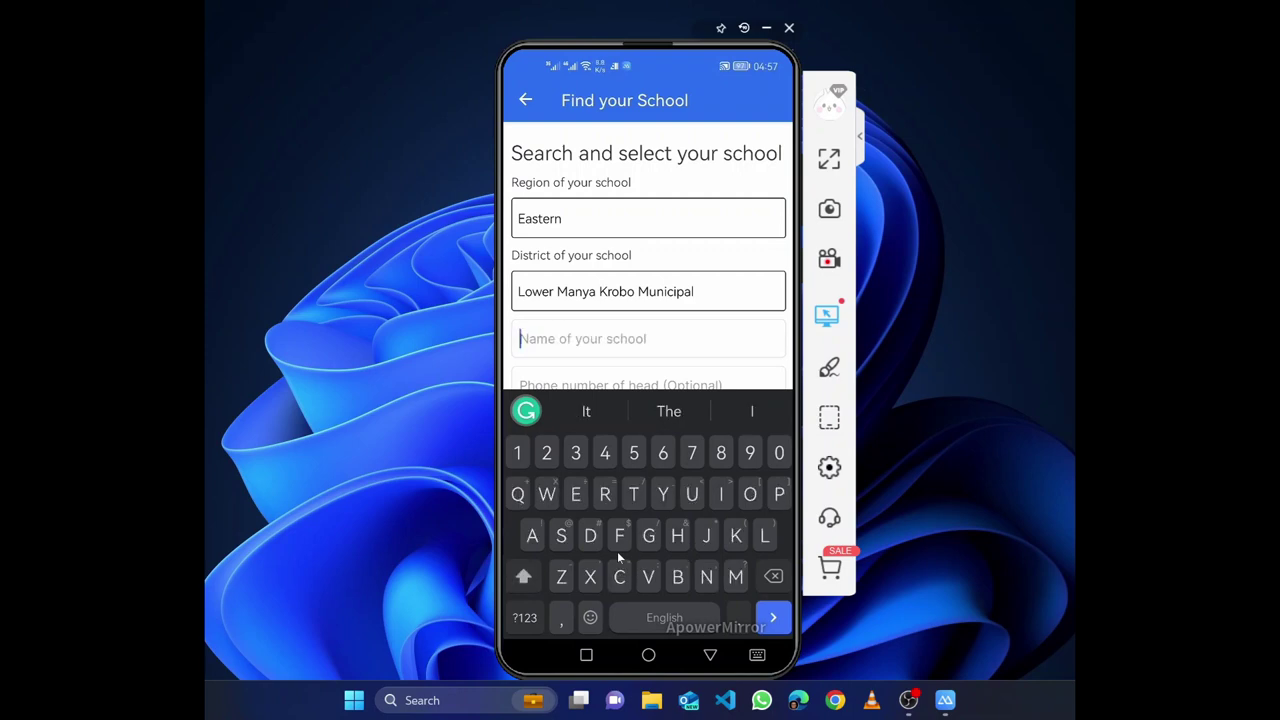
{"action": "type", "text": "S"}
{"action": "key", "text": "BackSpace"}
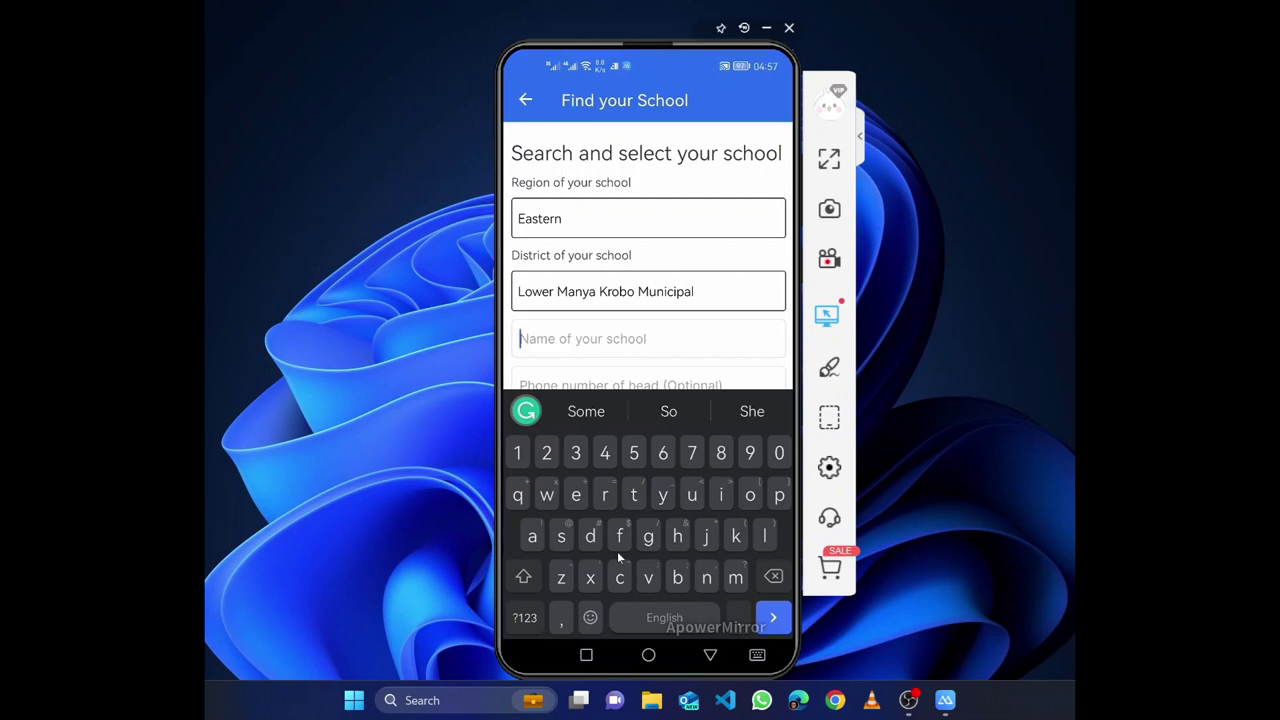
{"action": "type", "text": "Sam"}
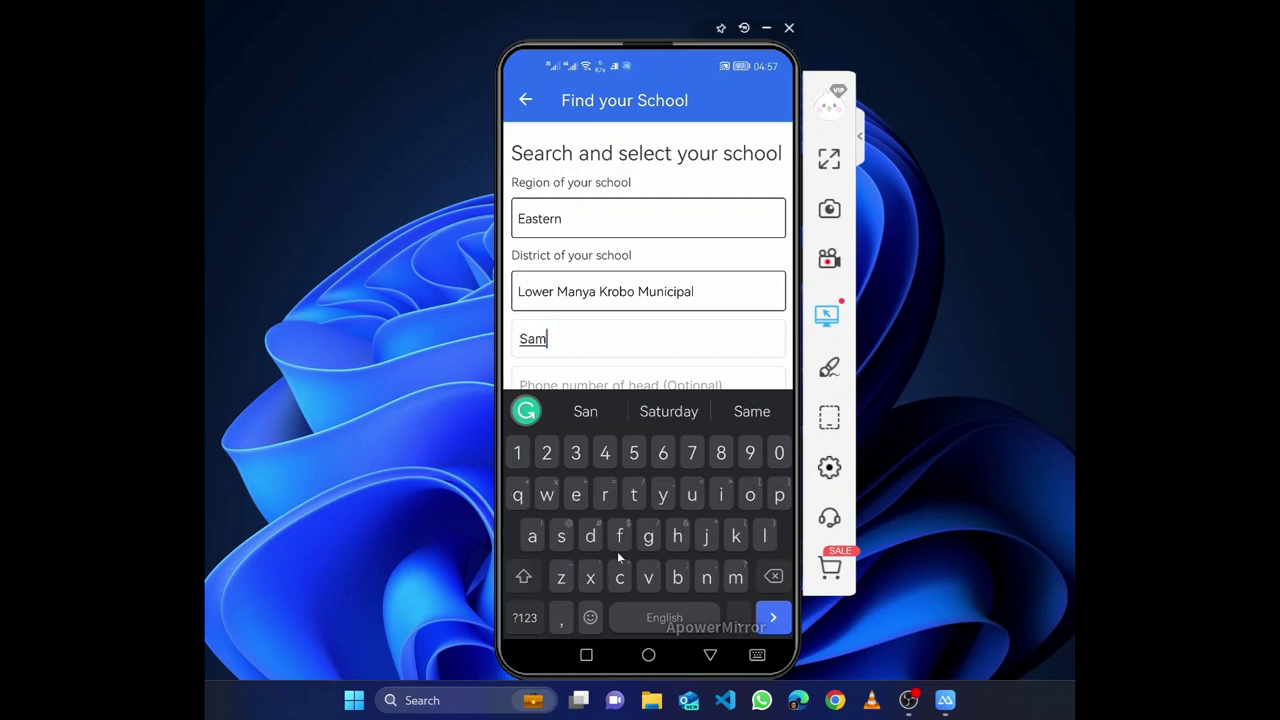
{"action": "type", "text": "sa"}
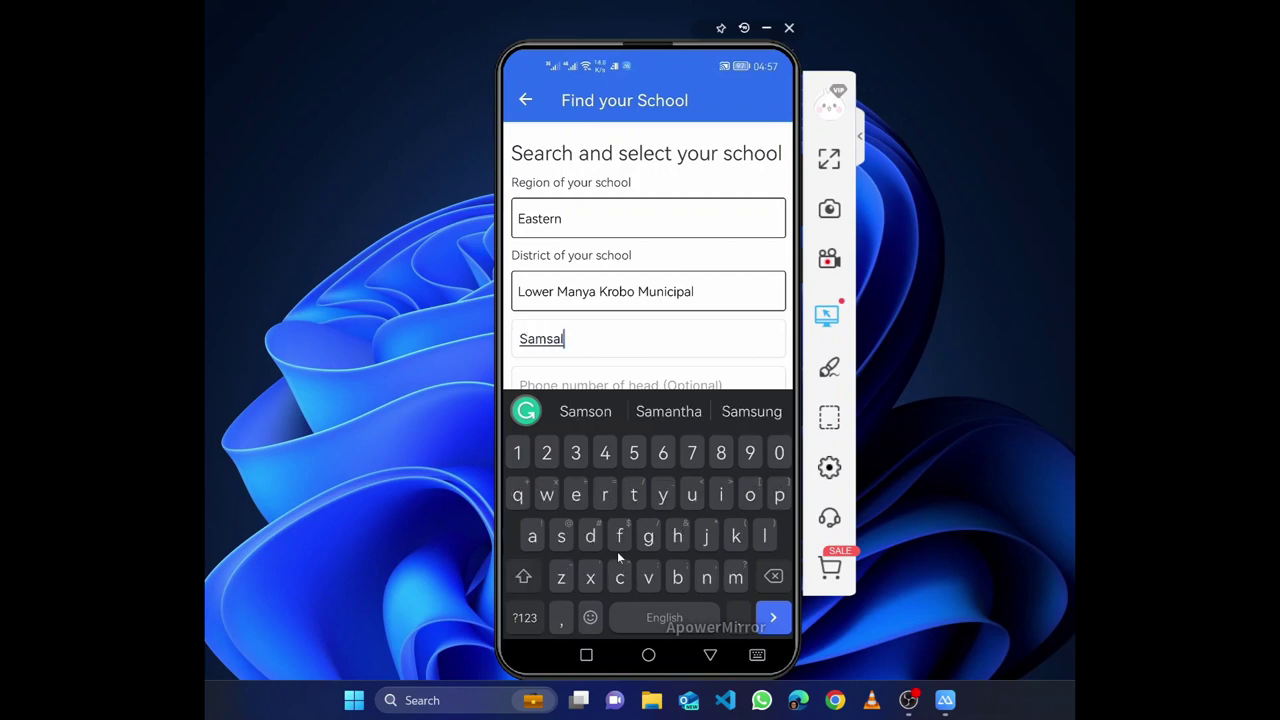
{"action": "key", "text": "BackSpace"}
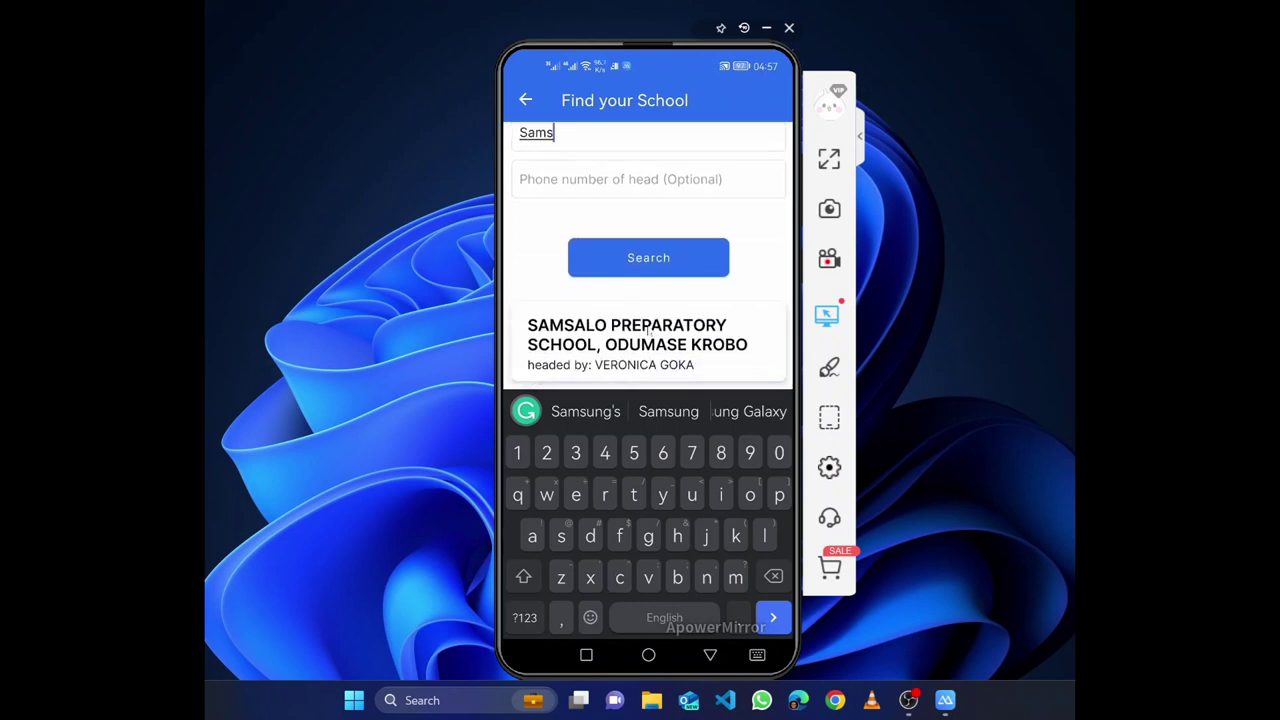
Replace the school name with "akuse", run the search, and browse the matching schools
{"action": "scroll", "coordinate": [649, 331], "scroll_direction": "up", "scroll_amount": 1}
{"action": "key", "text": "BackSpace"}
{"action": "key", "text": "BackSpace"}
{"action": "key", "text": "BackSpace"}
{"action": "key", "text": "BackSpace"}
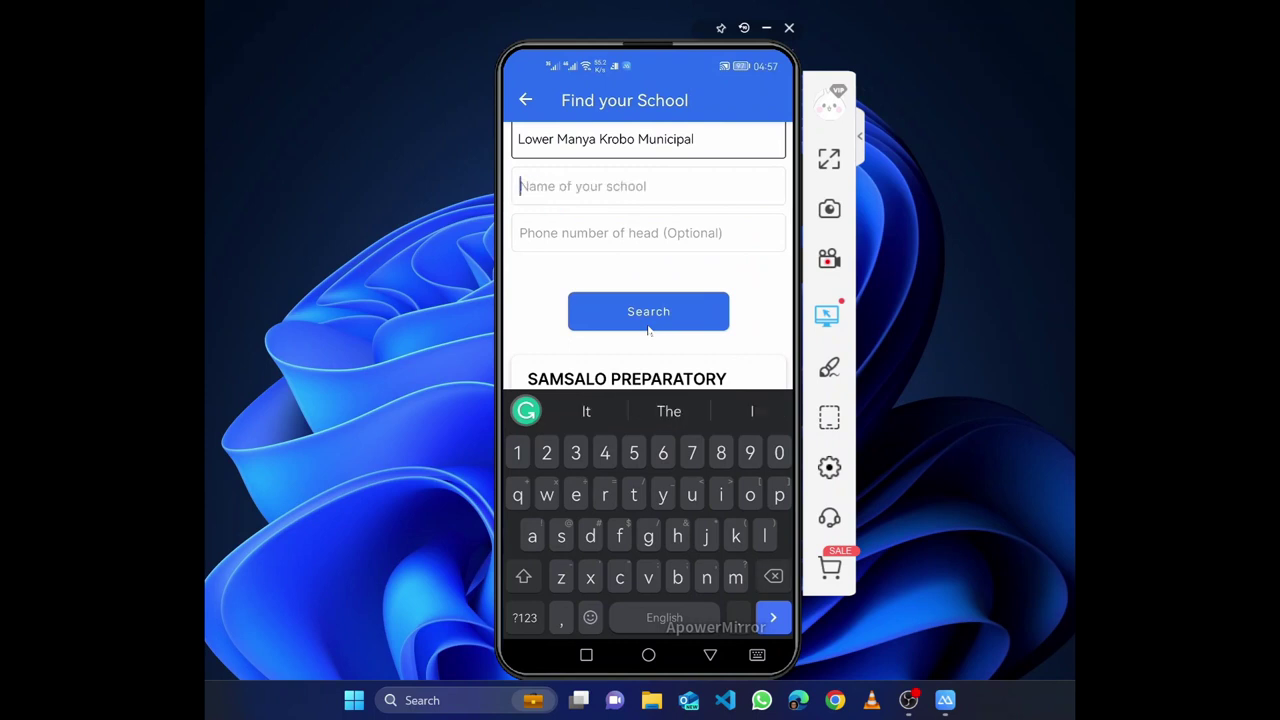
{"action": "type", "text": "akuse"}
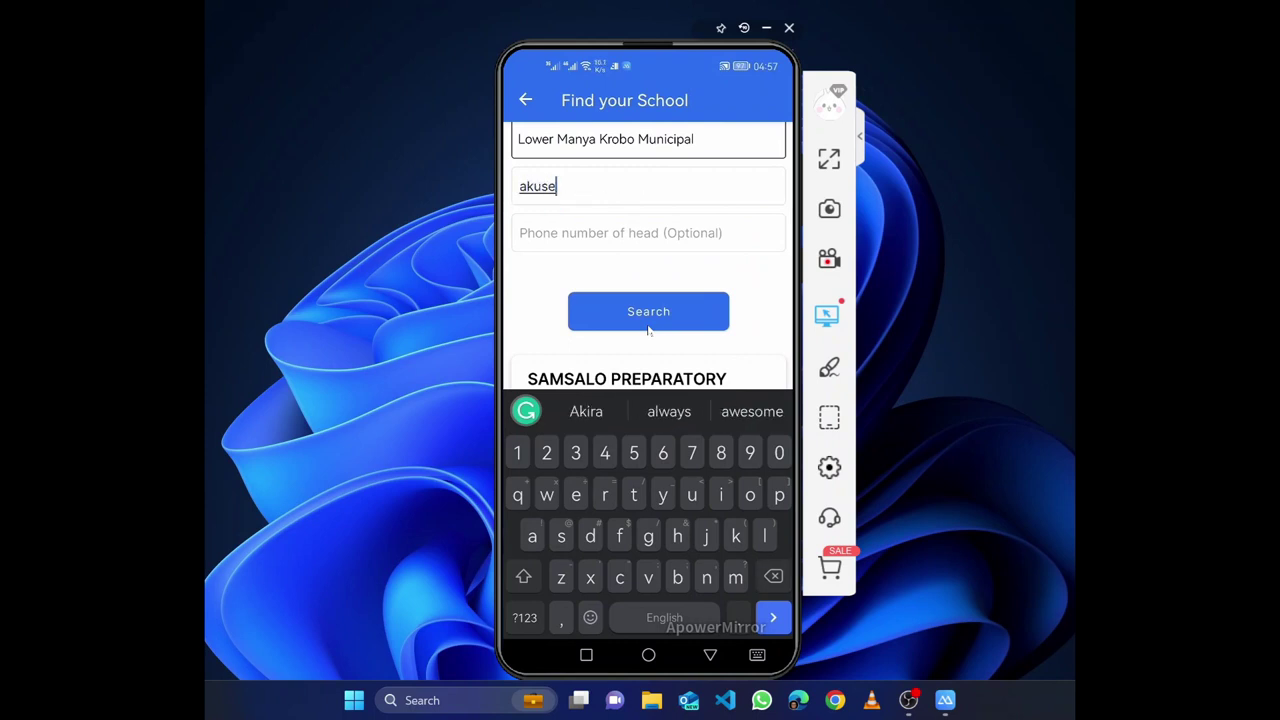
{"action": "scroll", "coordinate": [648, 332], "scroll_direction": "up", "scroll_amount": 1}
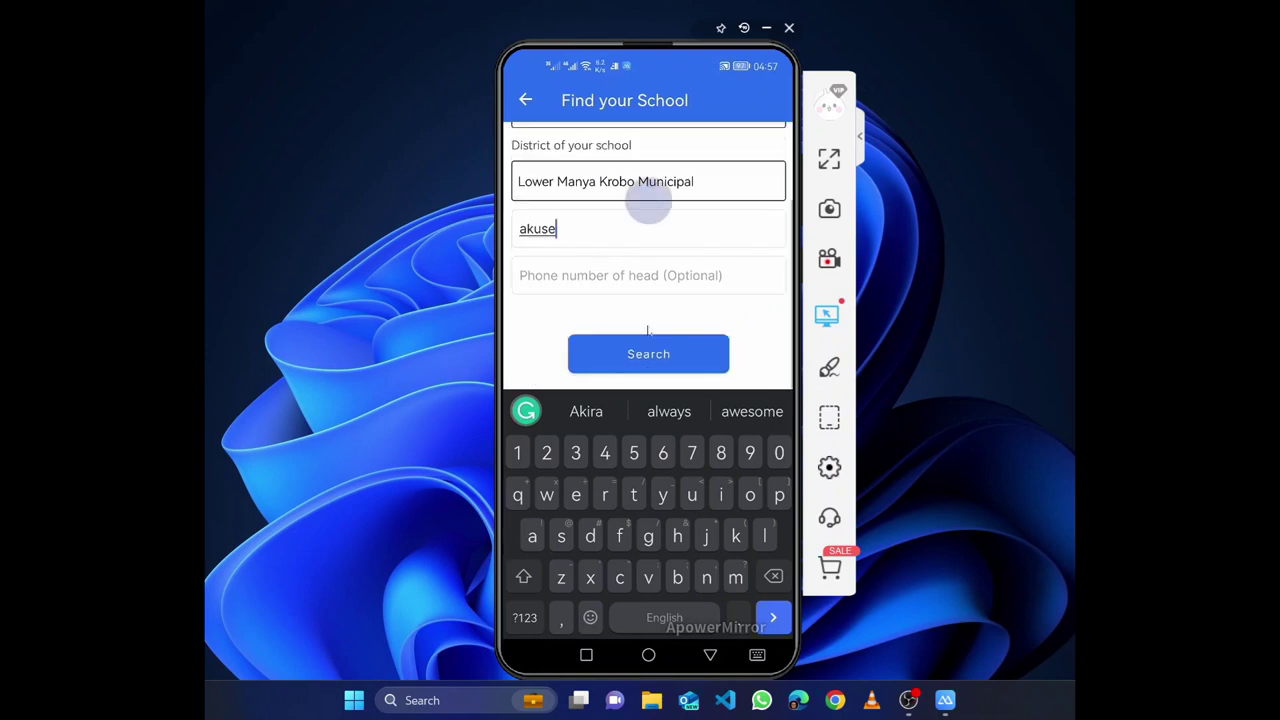
{"action": "scroll", "coordinate": [655, 310], "scroll_direction": "down", "scroll_amount": 5}
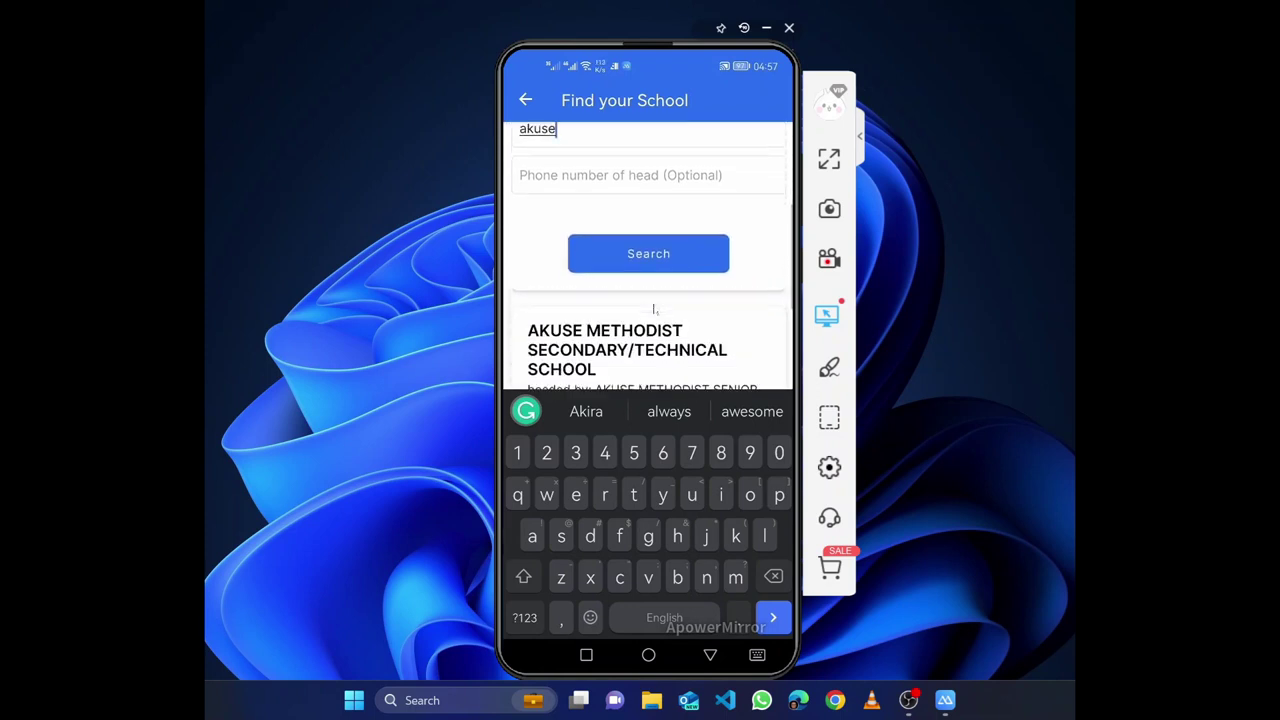
{"action": "scroll", "coordinate": [655, 310], "scroll_direction": "down", "scroll_amount": 10}
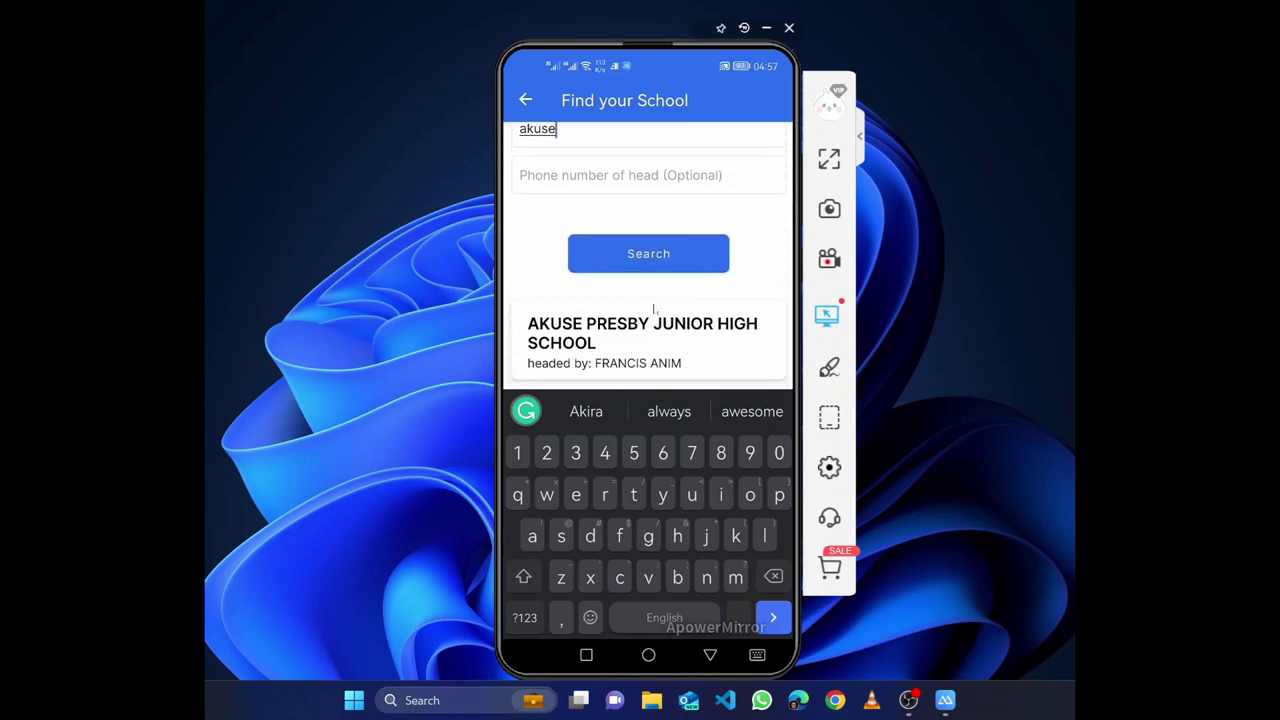
{"action": "scroll", "coordinate": [653, 310], "scroll_direction": "down", "scroll_amount": 8}
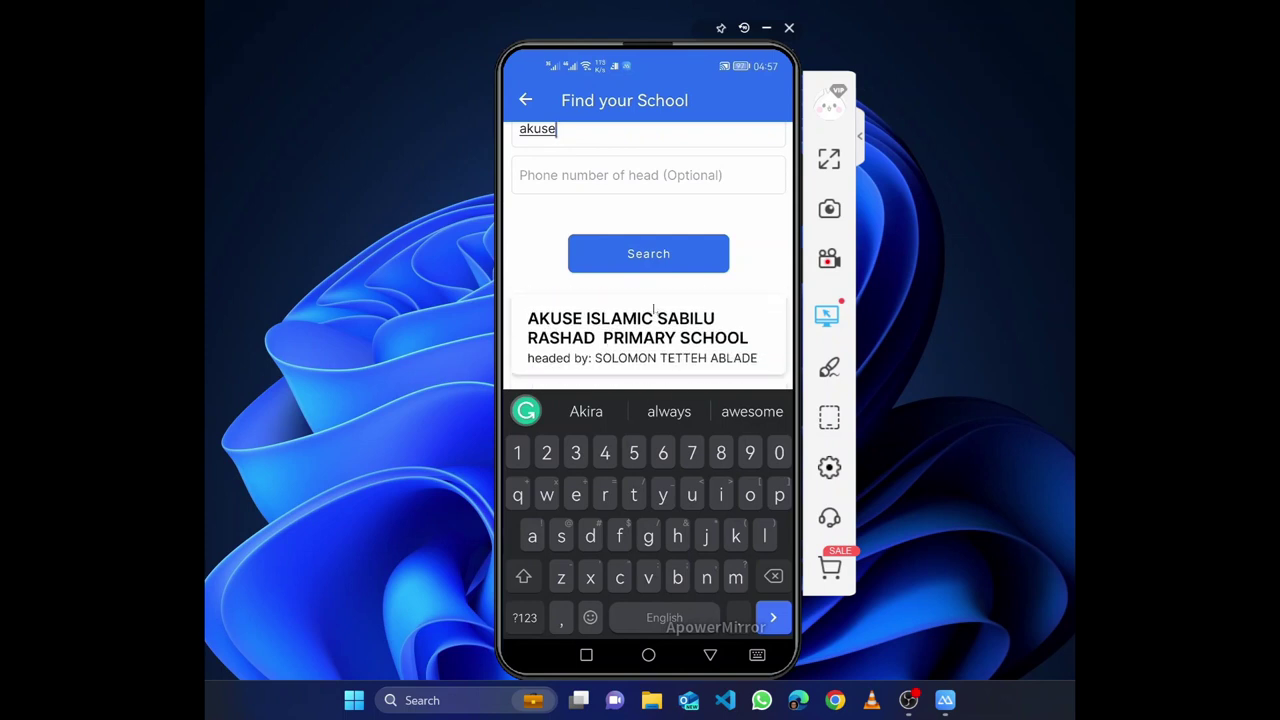
{"action": "scroll", "coordinate": [655, 310], "scroll_direction": "up", "scroll_amount": 10}
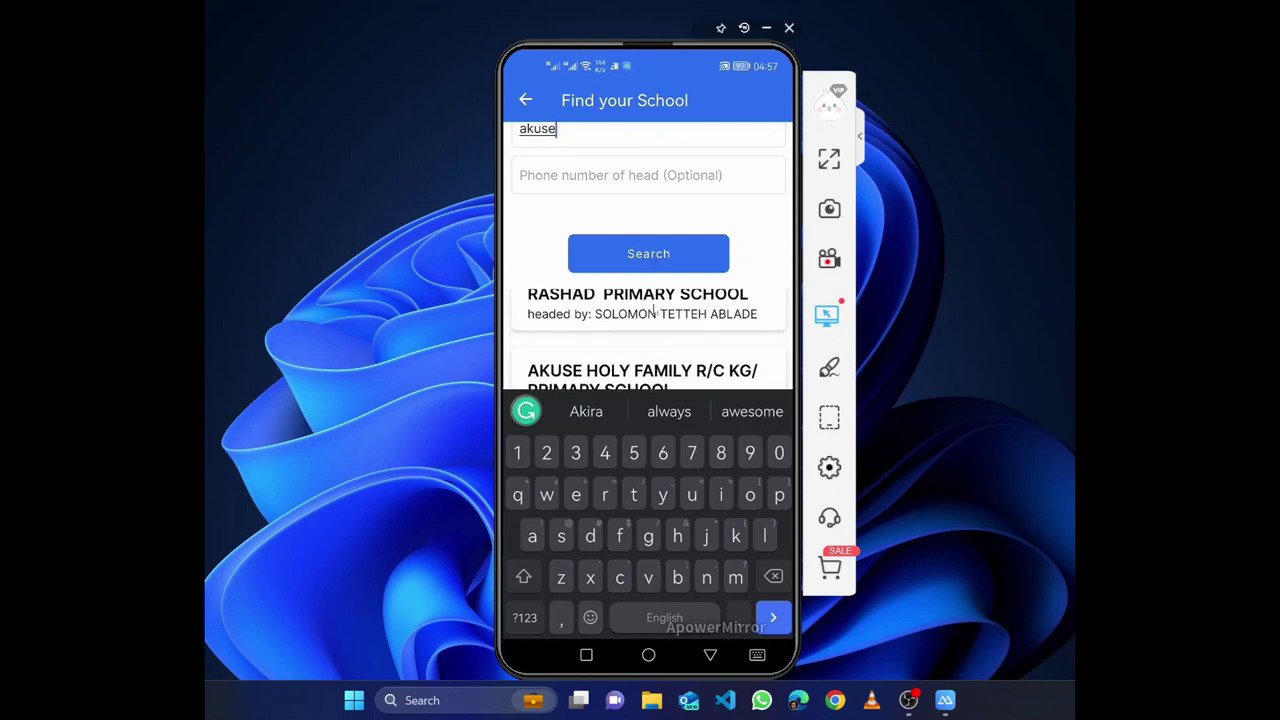
{"action": "scroll", "coordinate": [654, 308], "scroll_direction": "down", "scroll_amount": 2}
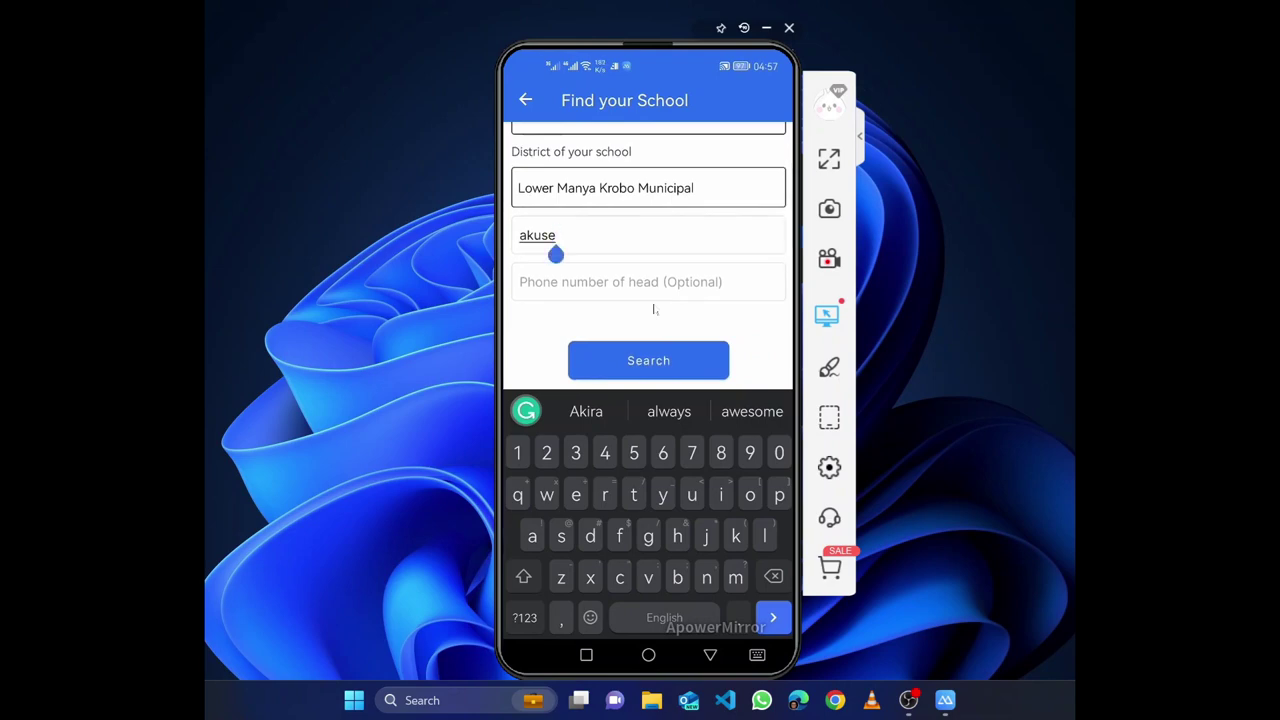
Clear the search term from the school name field
{"action": "key", "text": "BackSpace"}
{"action": "key", "text": "BackSpace"}
{"action": "key", "text": "BackSpace"}
{"action": "key", "text": "BackSpace"}
{"action": "key", "text": "BackSpace"}
{"action": "type", "text": "A"}
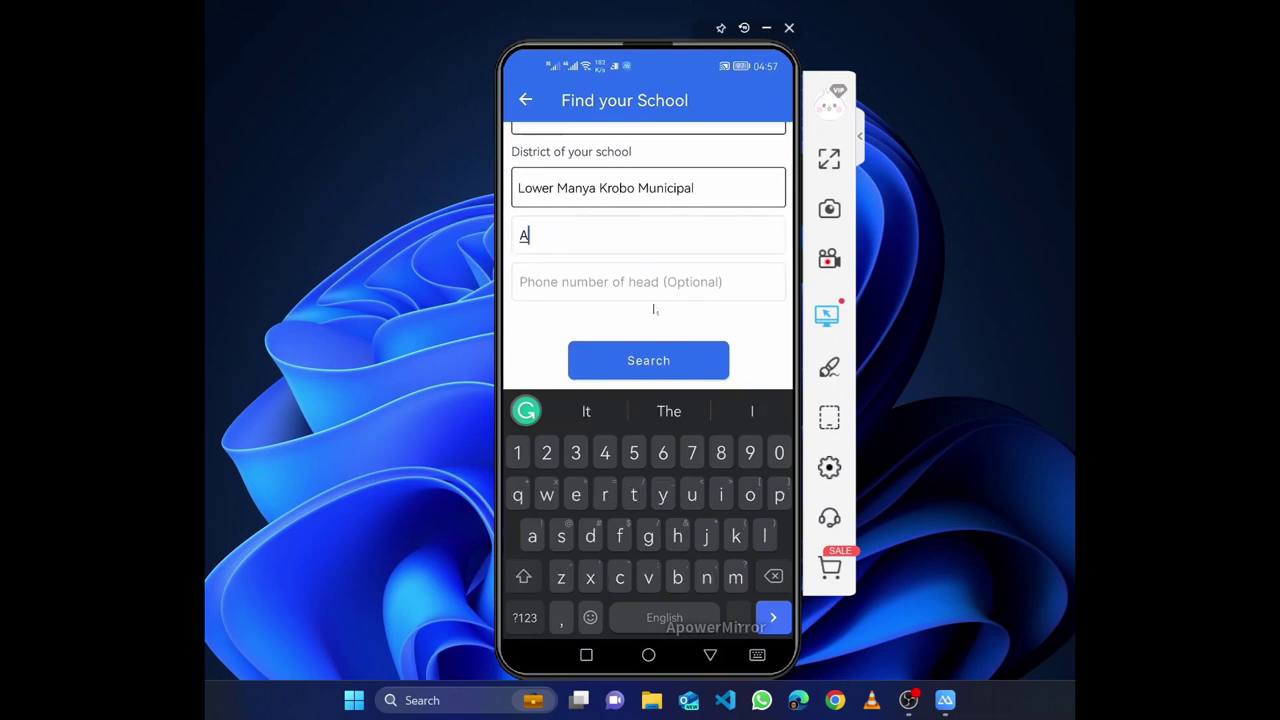
{"action": "key", "text": "BackSpace"}
{"action": "type", "text": "Kping"}
{"action": "key", "text": "BackSpace"}
{"action": "key", "text": "BackSpace"}
{"action": "key", "text": "BackSpace"}
{"action": "key", "text": "BackSpace"}
{"action": "key", "text": "BackSpace"}
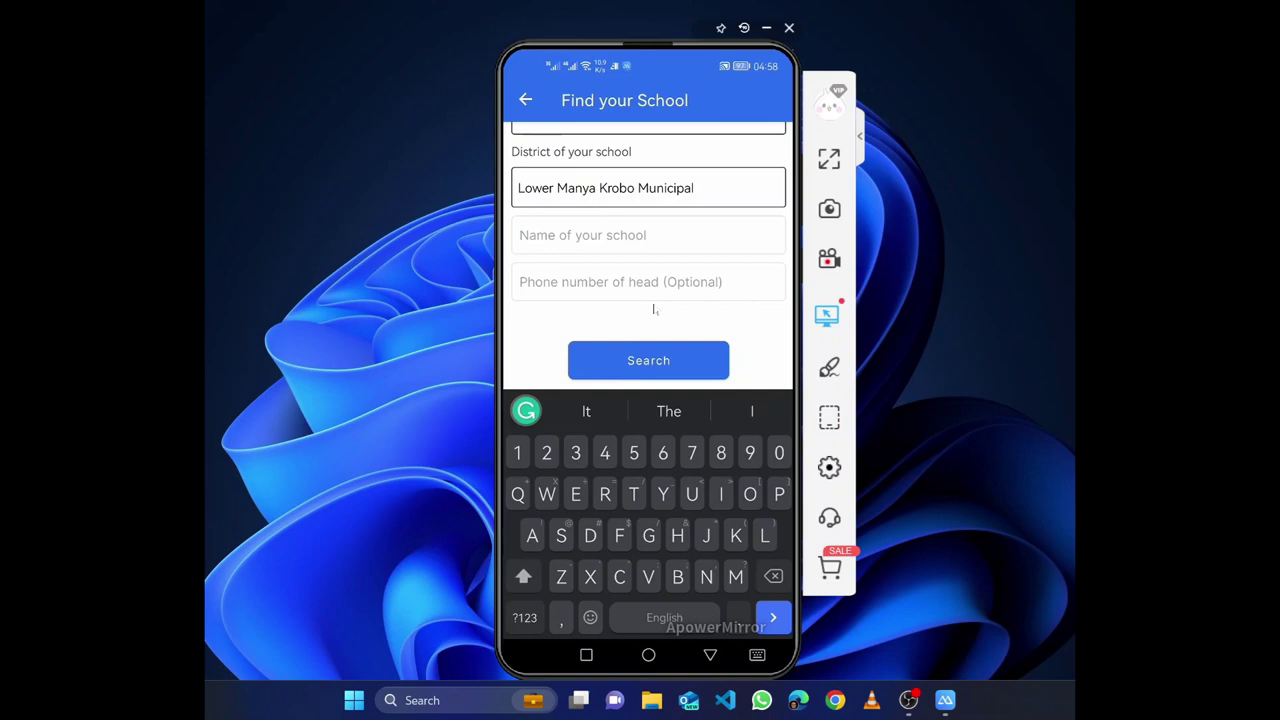
Search the district for a school using the name "St The" and dismiss the message
{"action": "type", "text": "St "}
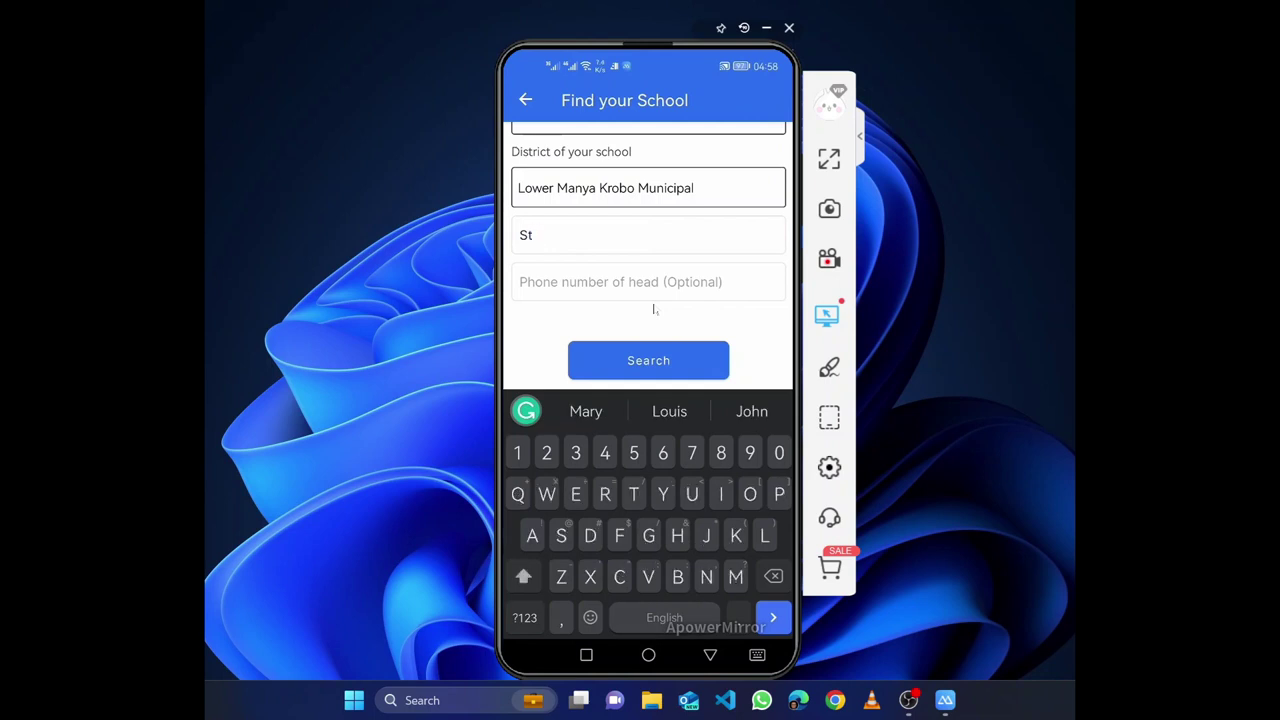
{"action": "type", "text": " The"}
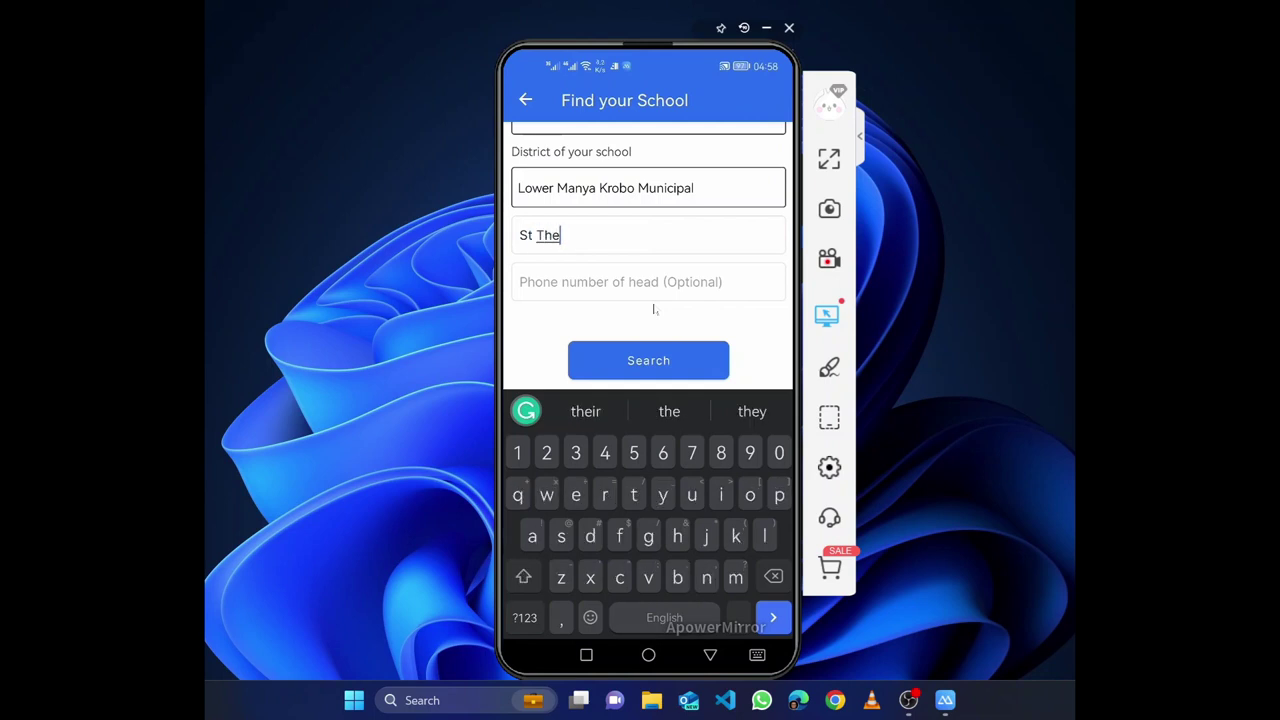
{"action": "key", "text": "Return"}
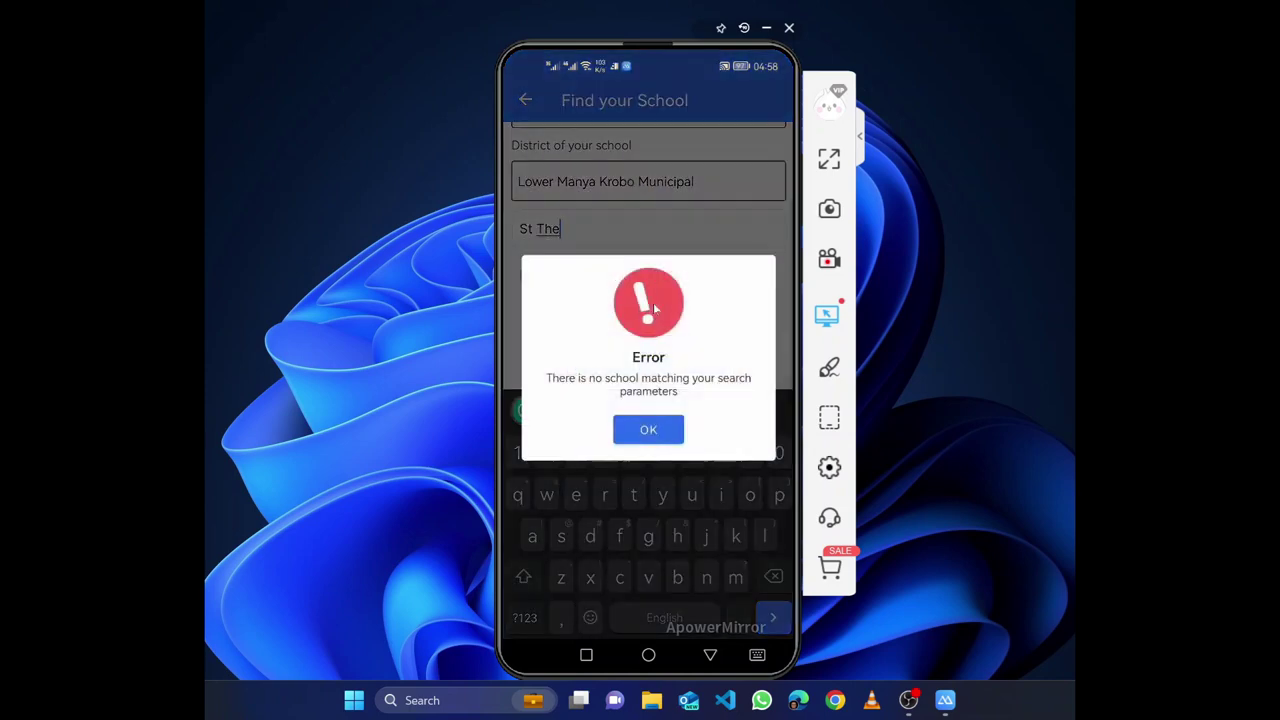
{"action": "key", "text": "Return"}
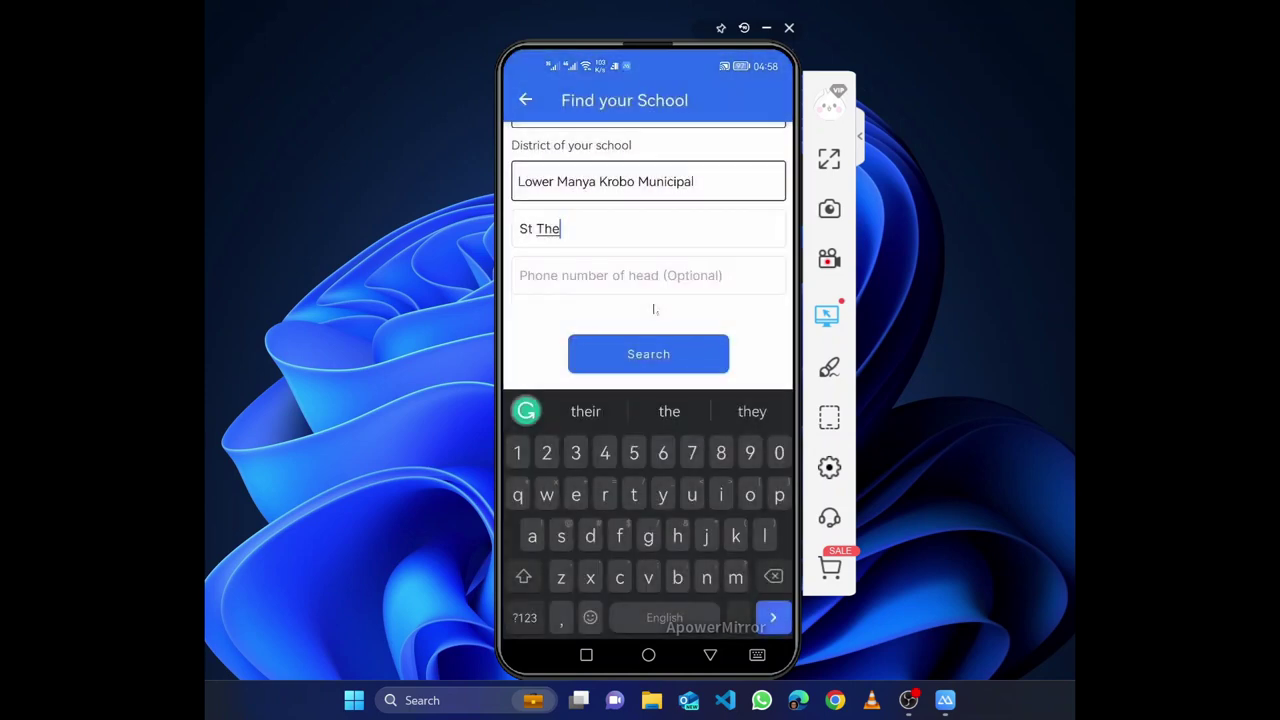
Replace the school name with "Edmon" and run the search
{"action": "key", "text": "BackSpace"}
{"action": "key", "text": "BackSpace"}
{"action": "key", "text": "BackSpace"}
{"action": "key", "text": "BackSpace"}
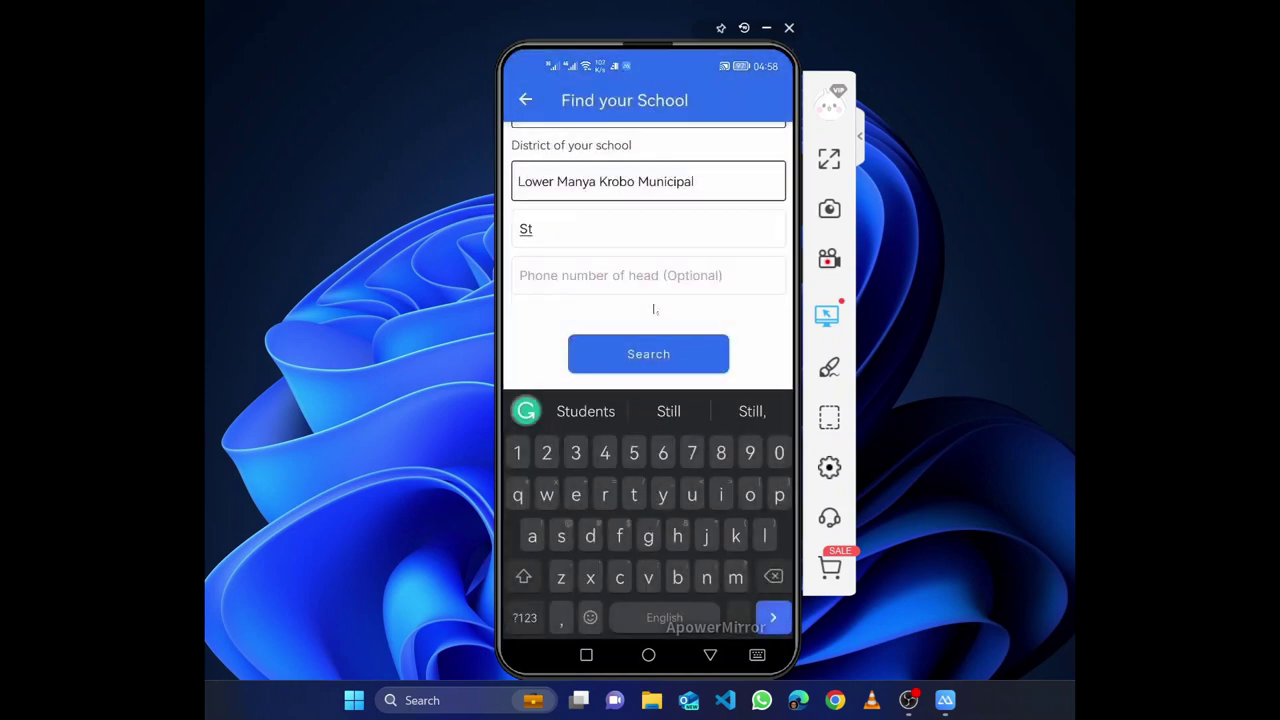
{"action": "key", "text": "BackSpace"}
{"action": "key", "text": "BackSpace"}
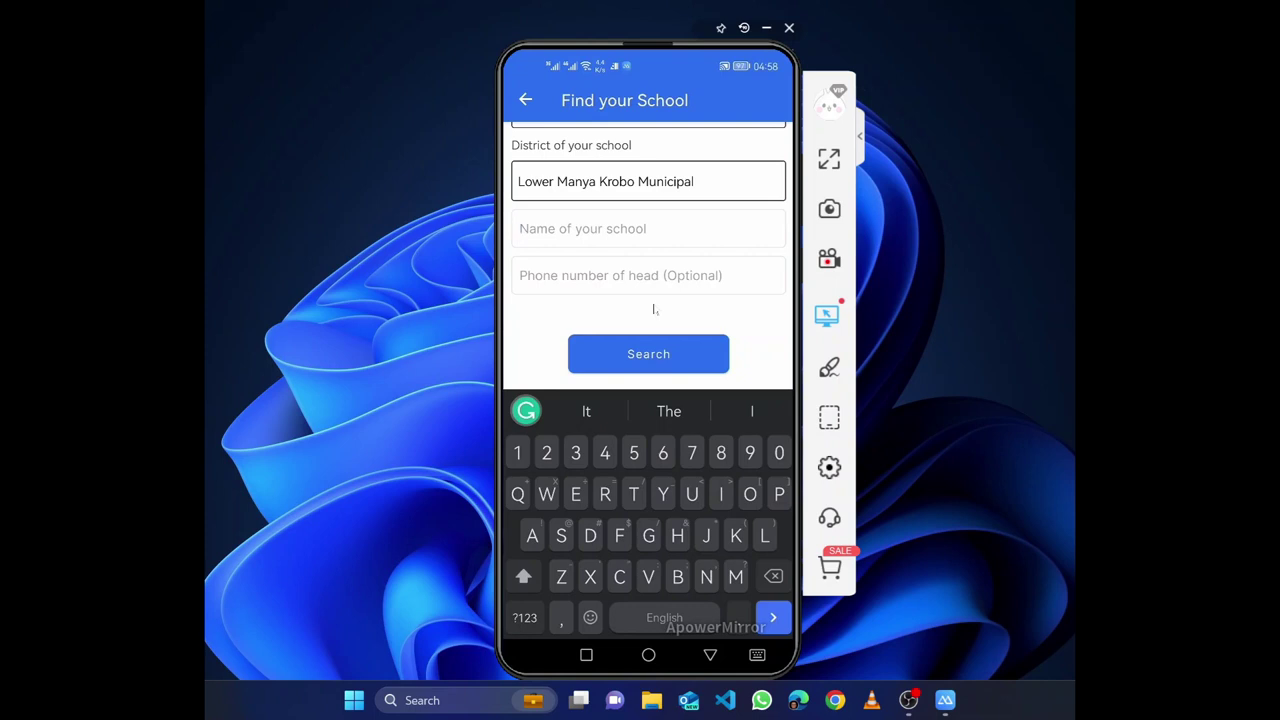
{"action": "type", "text": "Edmon"}
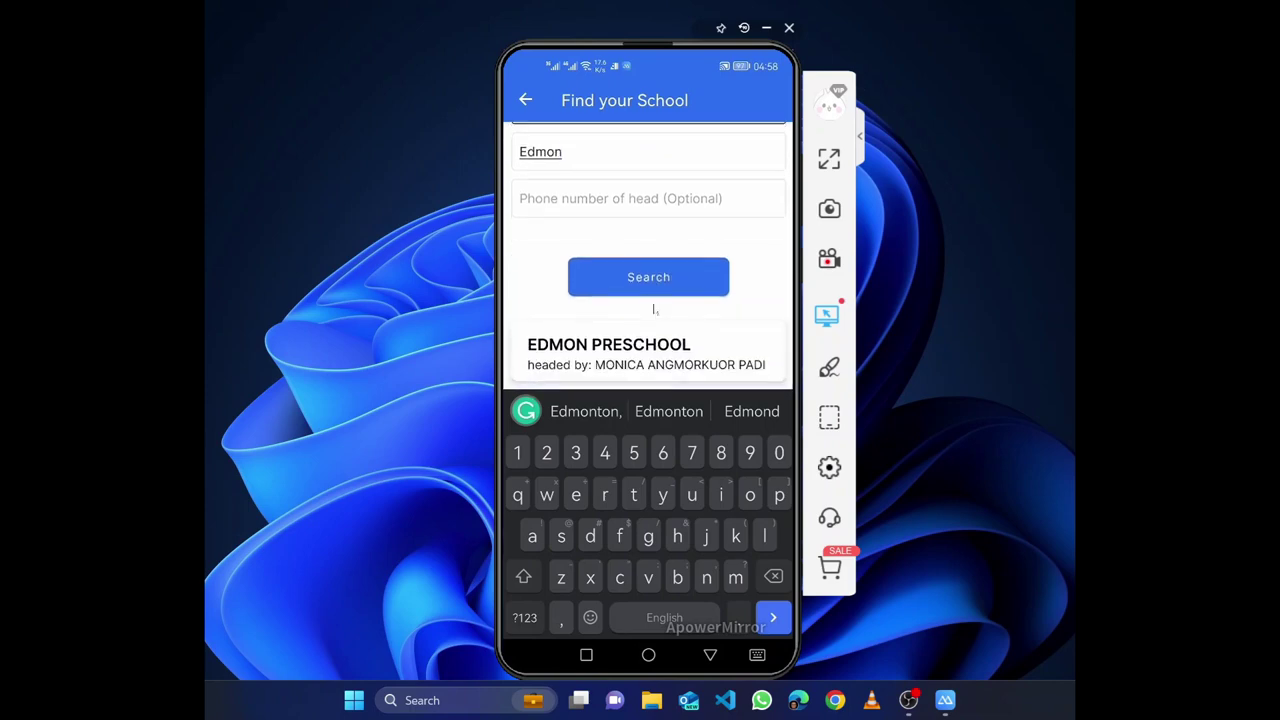
Open the Edmon Preschool result to view its credential and officer contact options, and close the dialogs
{"action": "left_click", "coordinate": [654, 310]}
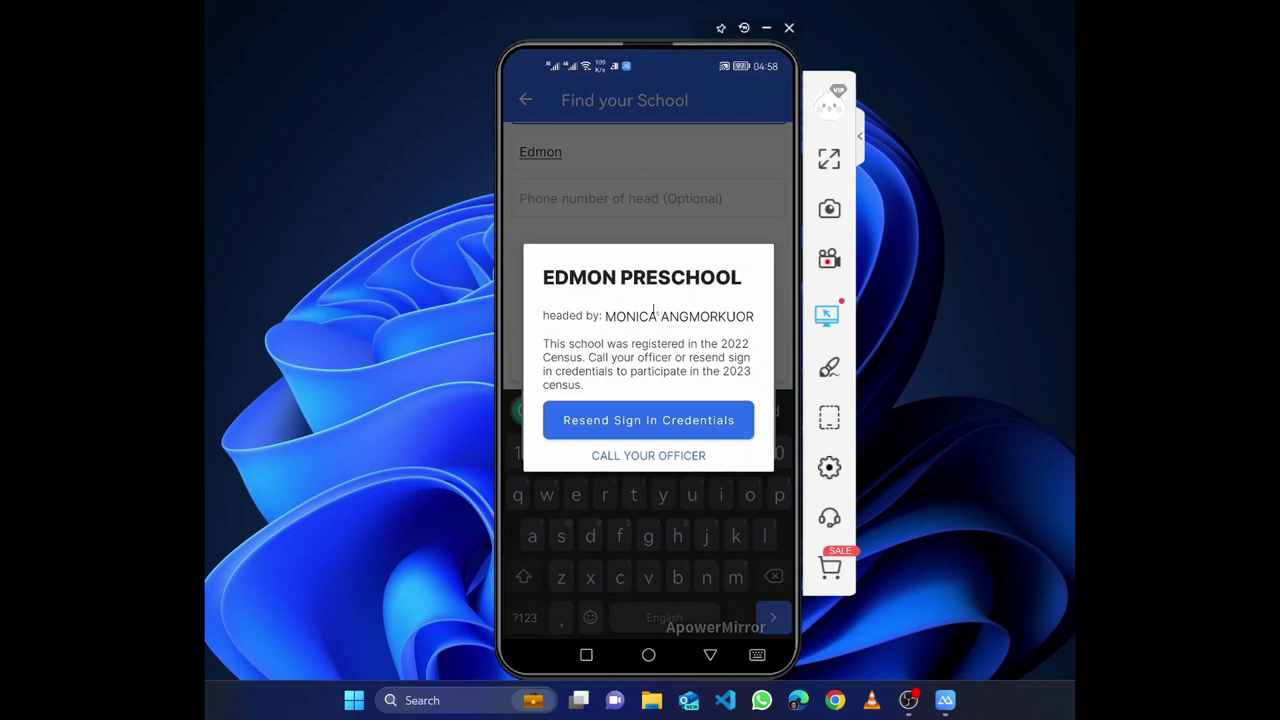
{"action": "left_click", "coordinate": [617, 154]}
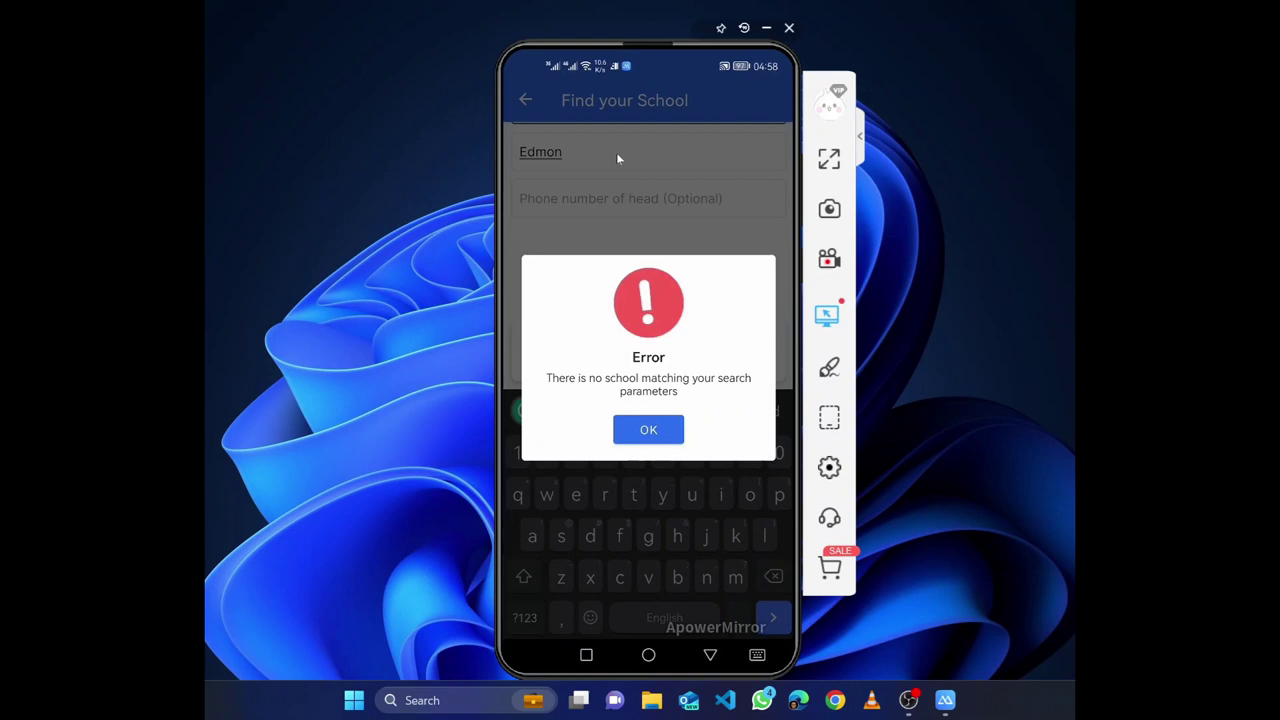
{"action": "left_click", "coordinate": [617, 154]}
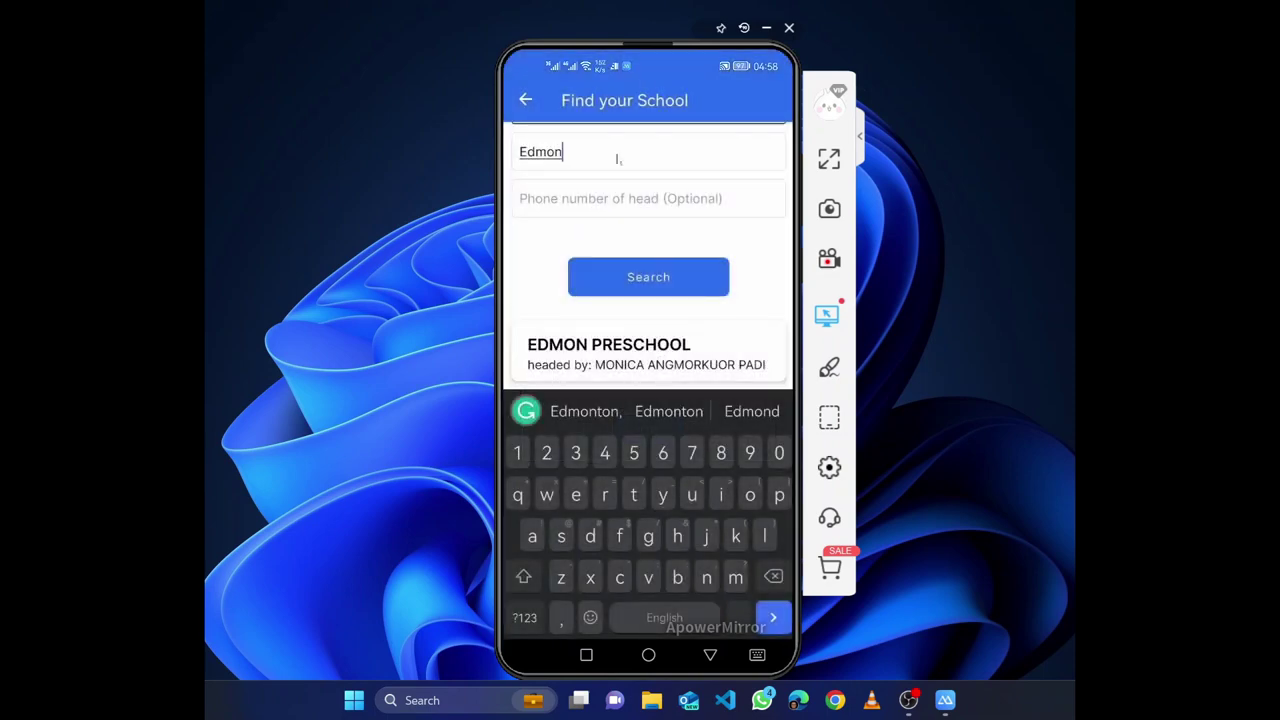
Leave the school finder and return to the EMIS Ghana start page
{"action": "scroll", "coordinate": [617, 159], "scroll_direction": "up", "scroll_amount": 1}
{"action": "scroll", "coordinate": [617, 159], "scroll_direction": "up", "scroll_amount": 1}
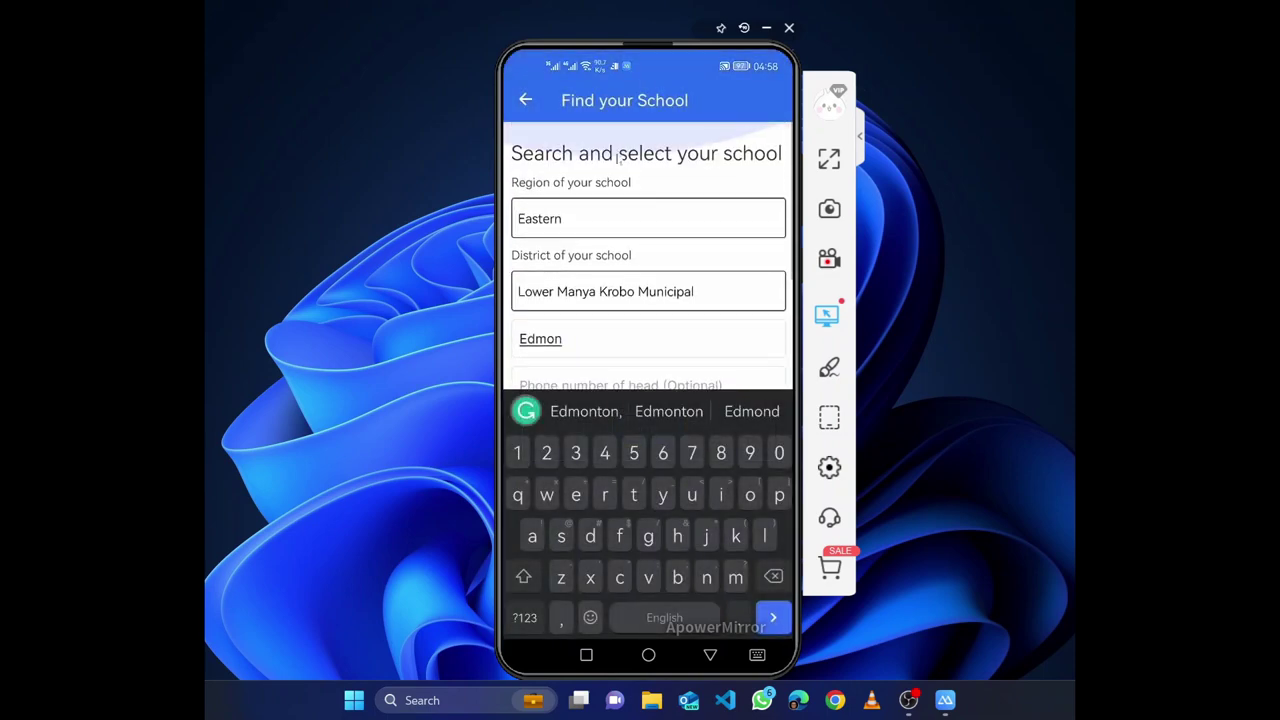
{"action": "right_click", "coordinate": [617, 160]}
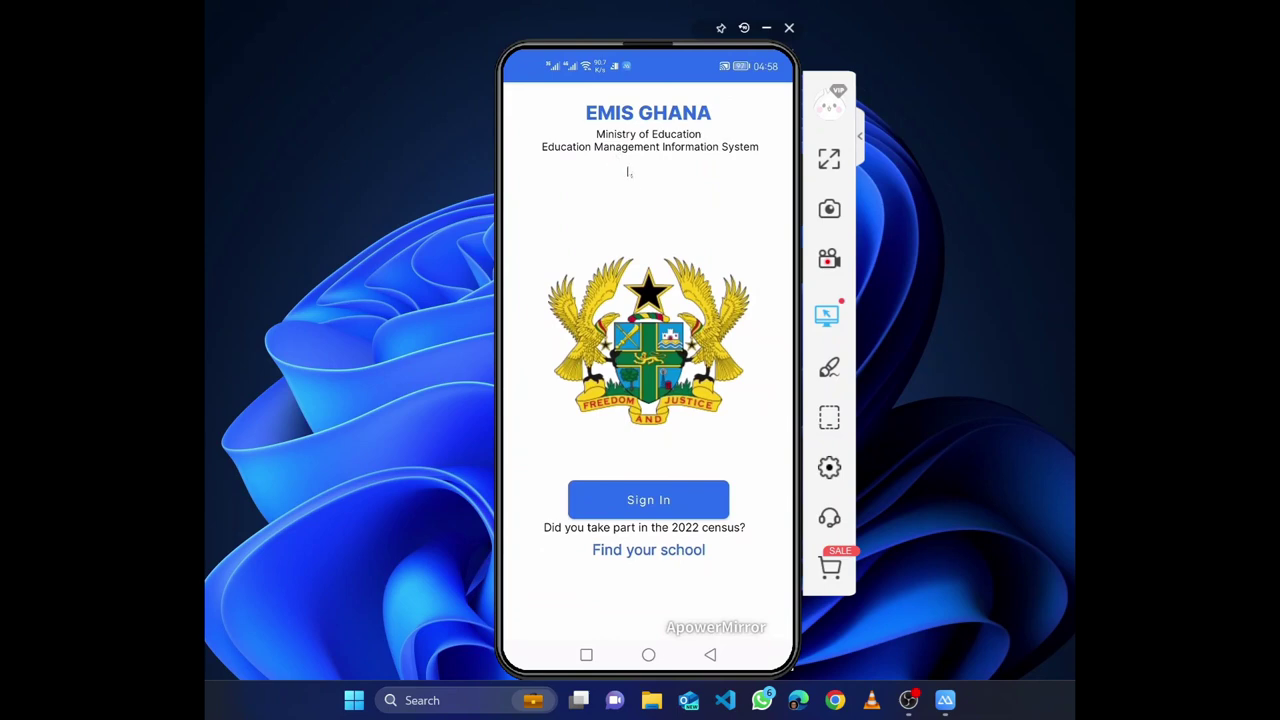